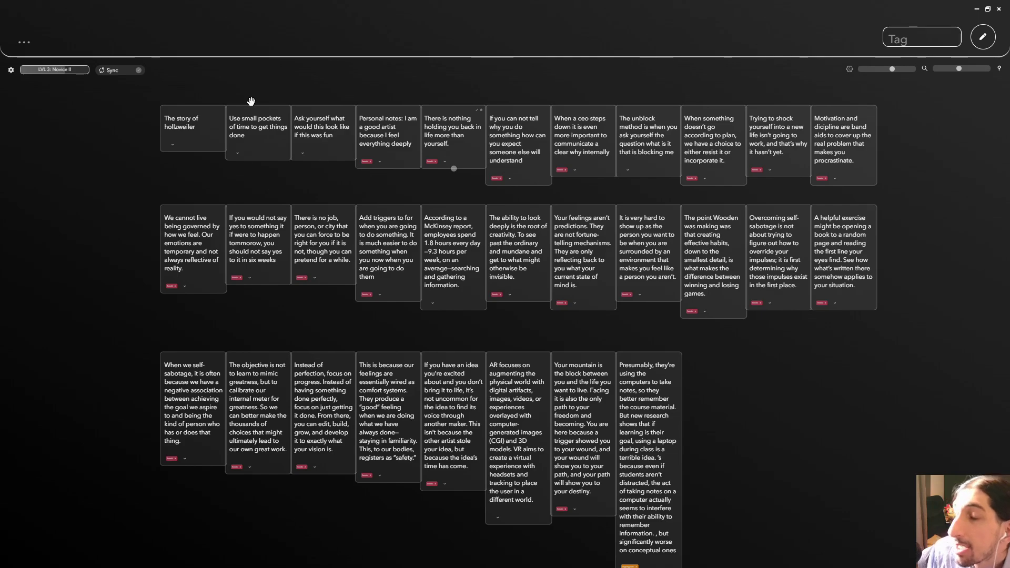
Filter the canvas to 'book'-tagged cards, then pull the Personal notes card out to the left
{"action": "scroll", "coordinate": [259, 195], "scroll_direction": "up", "scroll_amount": 1}
{"action": "scroll", "coordinate": [204, 196], "scroll_direction": "down", "scroll_amount": 3}
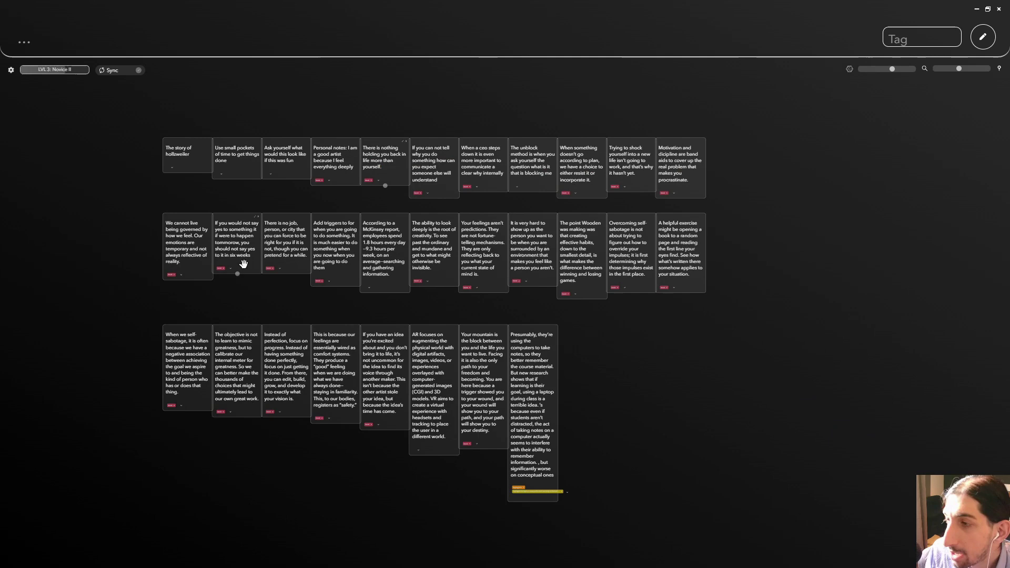
{"action": "scroll", "coordinate": [196, 235], "scroll_direction": "up", "scroll_amount": 2}
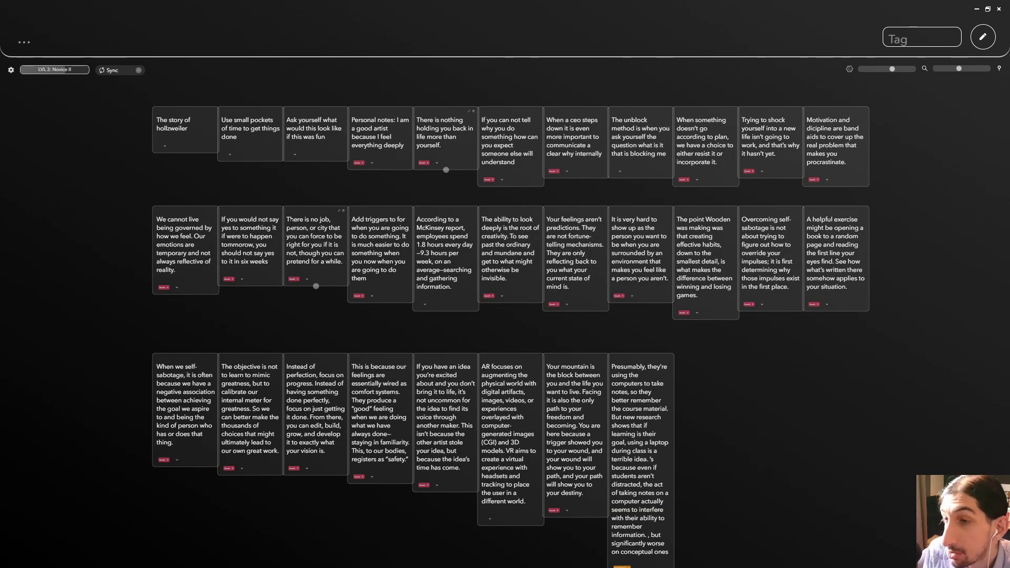
{"action": "scroll", "coordinate": [289, 227], "scroll_direction": "down", "scroll_amount": 3}
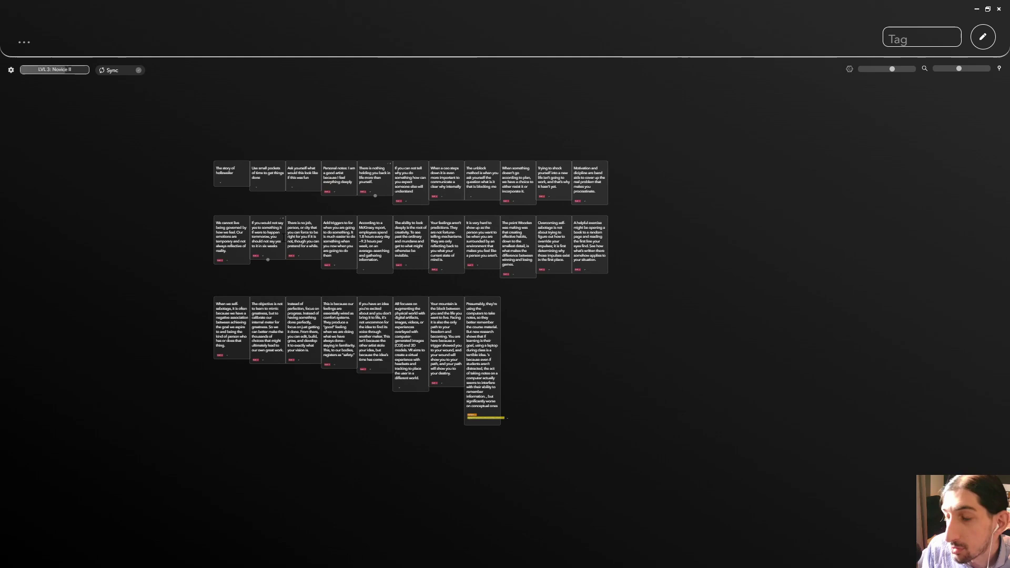
{"action": "scroll", "coordinate": [300, 260], "scroll_direction": "up", "scroll_amount": 1}
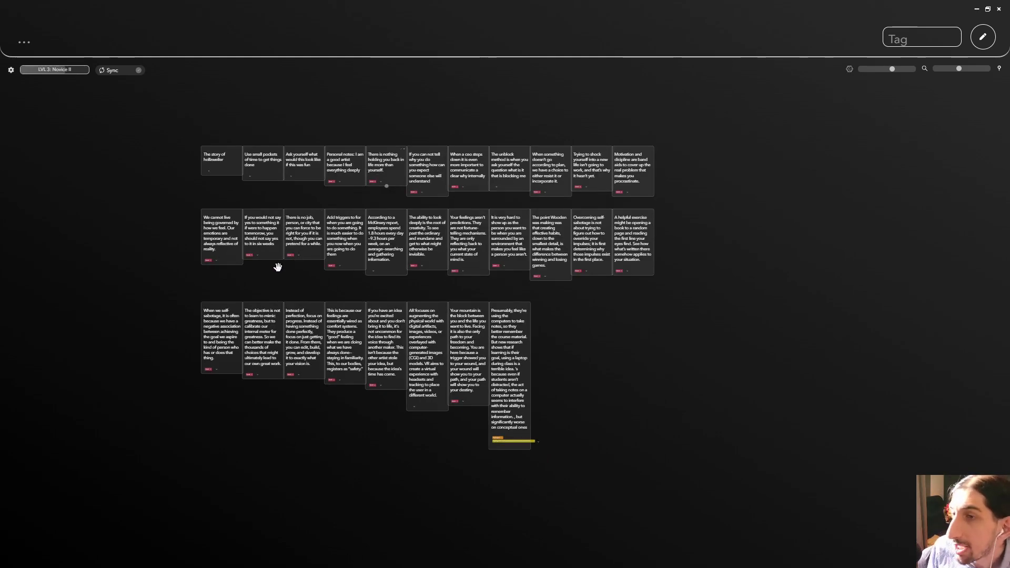
{"action": "scroll", "coordinate": [278, 267], "scroll_direction": "up", "scroll_amount": 1}
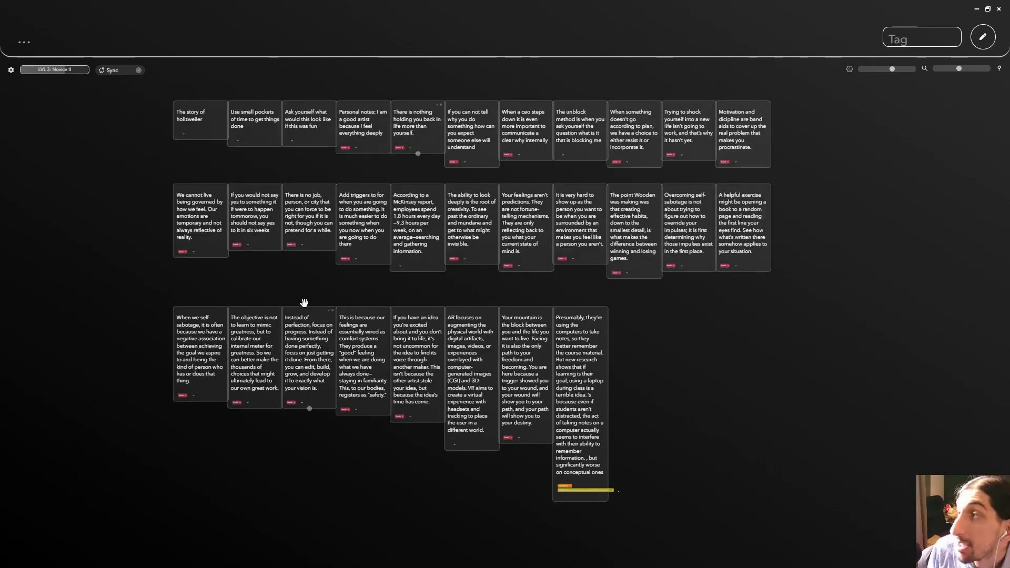
{"action": "scroll", "coordinate": [326, 279], "scroll_direction": "down", "scroll_amount": 2}
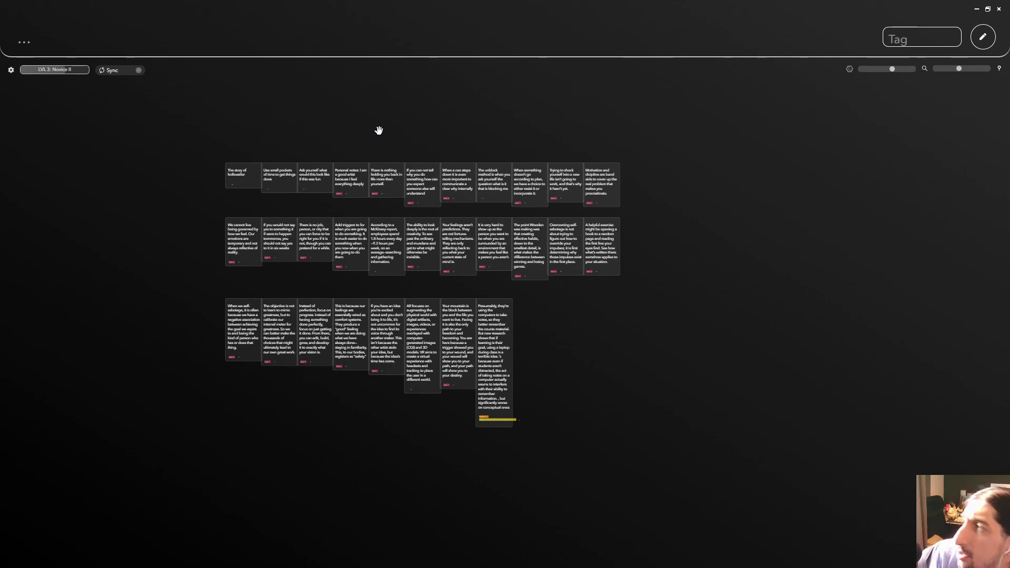
{"action": "scroll", "coordinate": [395, 204], "scroll_direction": "up", "scroll_amount": 3}
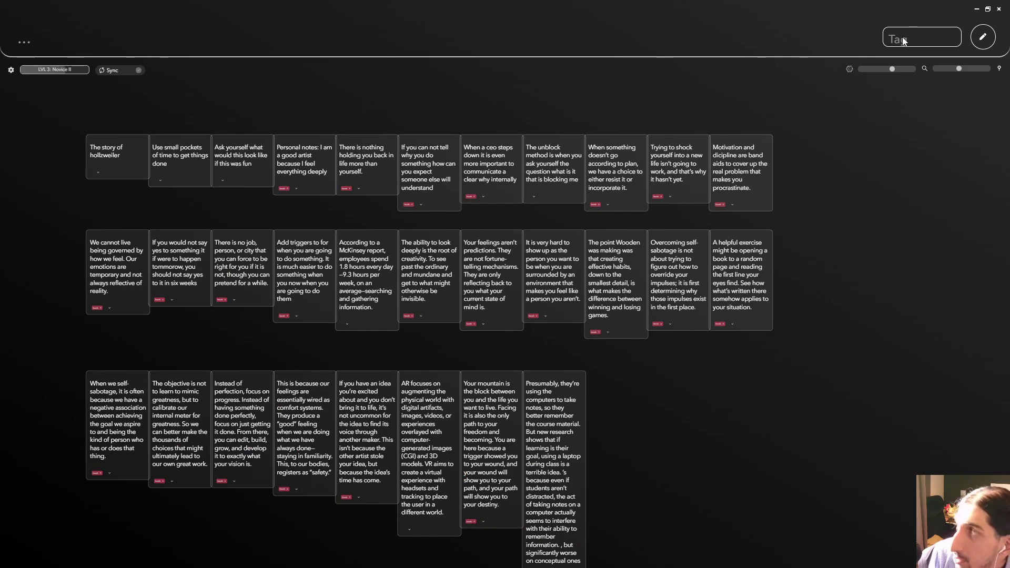
{"action": "left_click", "coordinate": [902, 36]}
{"action": "type", "text": "book"}
{"action": "key", "text": "Return"}
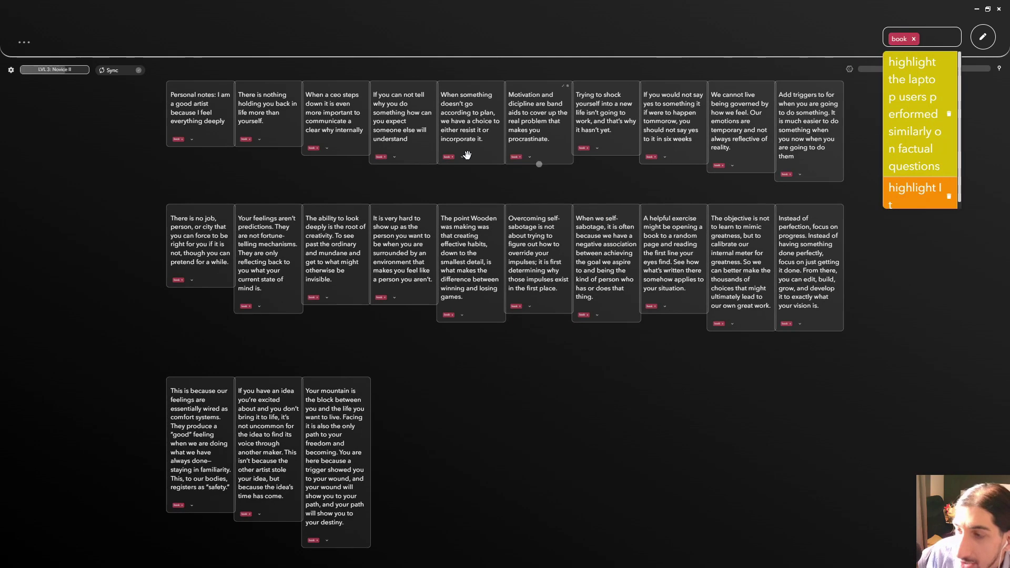
{"action": "scroll", "coordinate": [345, 158], "scroll_direction": "down", "scroll_amount": 1}
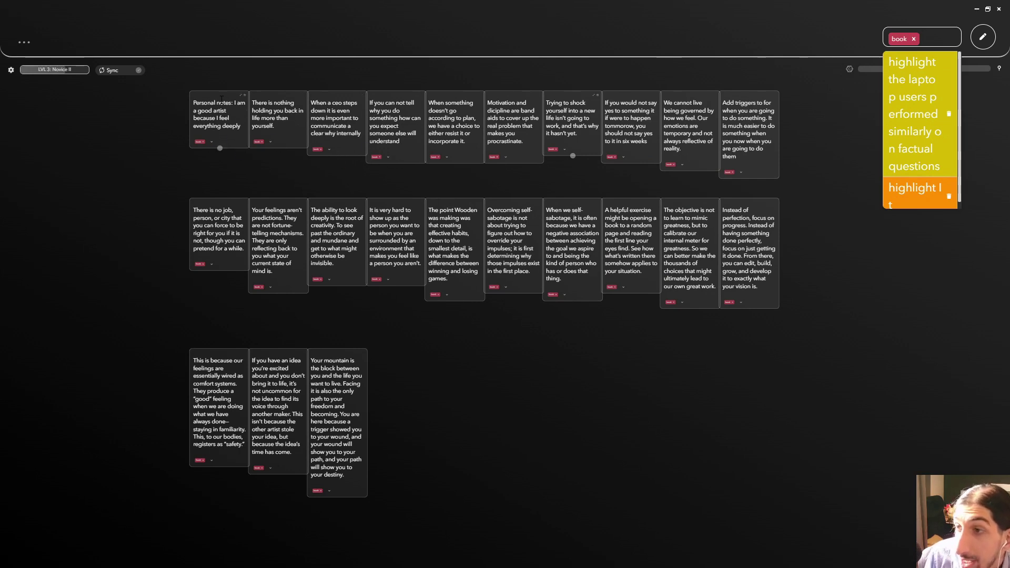
{"action": "left_click_drag", "start_coordinate": [215, 95], "coordinate": [139, 95]}
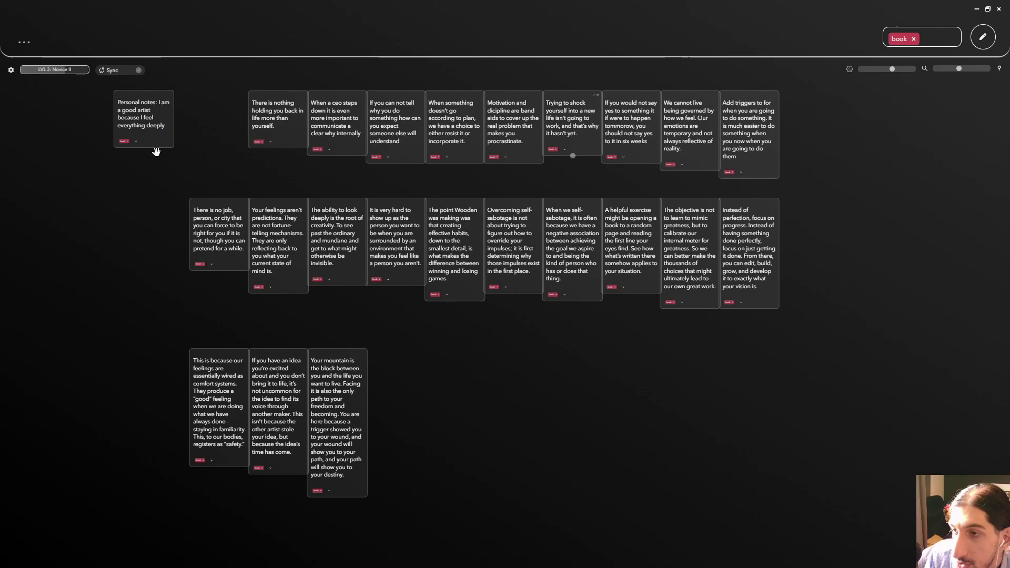
Open and close Personal notes in the full editor, then drag a link out from it
{"action": "left_click", "coordinate": [139, 145]}
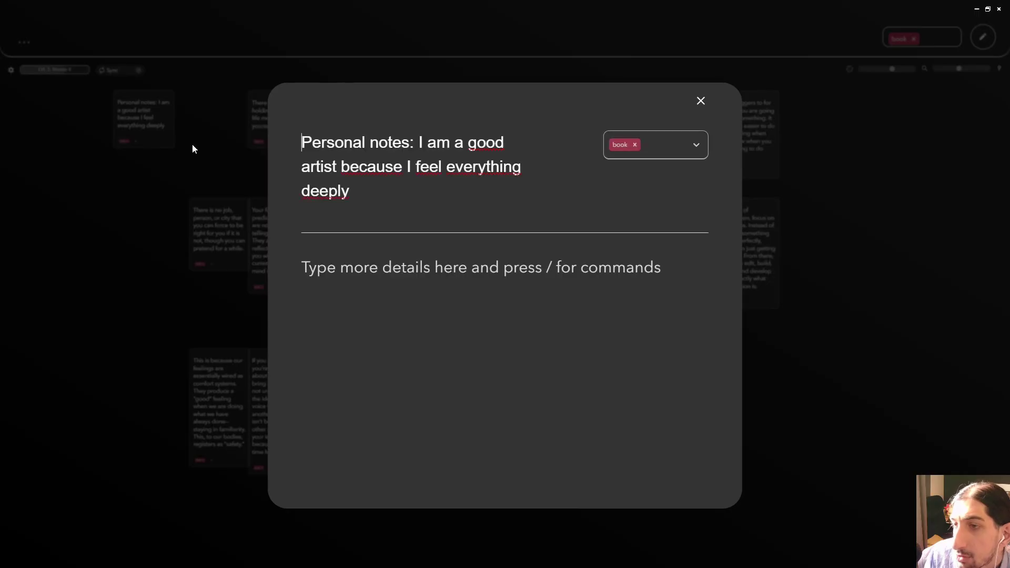
{"action": "left_click", "coordinate": [204, 159]}
{"action": "left_click_drag", "start_coordinate": [144, 148], "coordinate": [269, 151]}
Expand and close 'There is nothing holding you back', then set 'There is no job' below Personal notes
{"action": "left_click", "coordinate": [277, 145]}
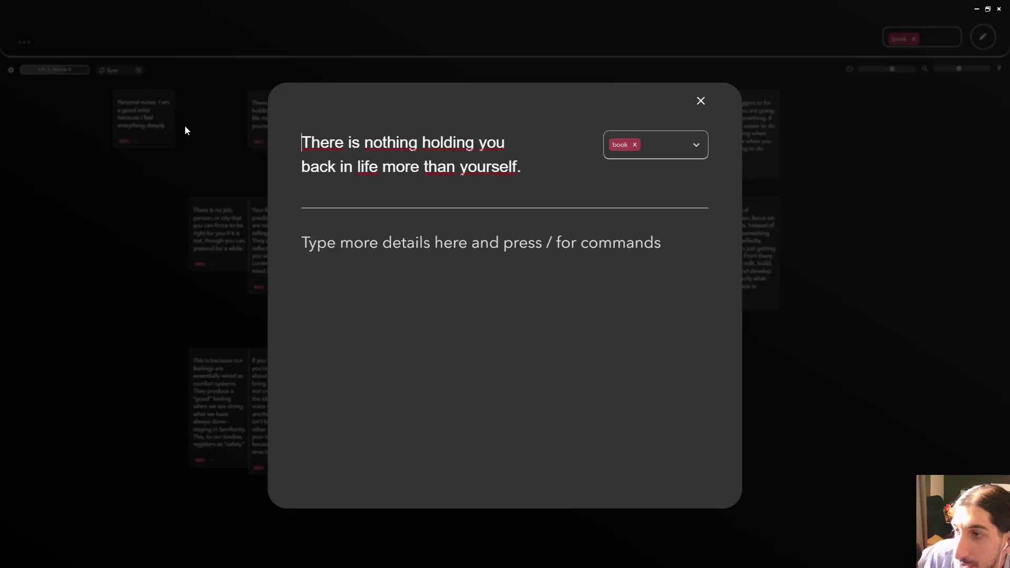
{"action": "left_click", "coordinate": [204, 155]}
{"action": "left_click_drag", "start_coordinate": [279, 149], "coordinate": [215, 211]}
{"action": "left_click_drag", "start_coordinate": [218, 268], "coordinate": [149, 239]}
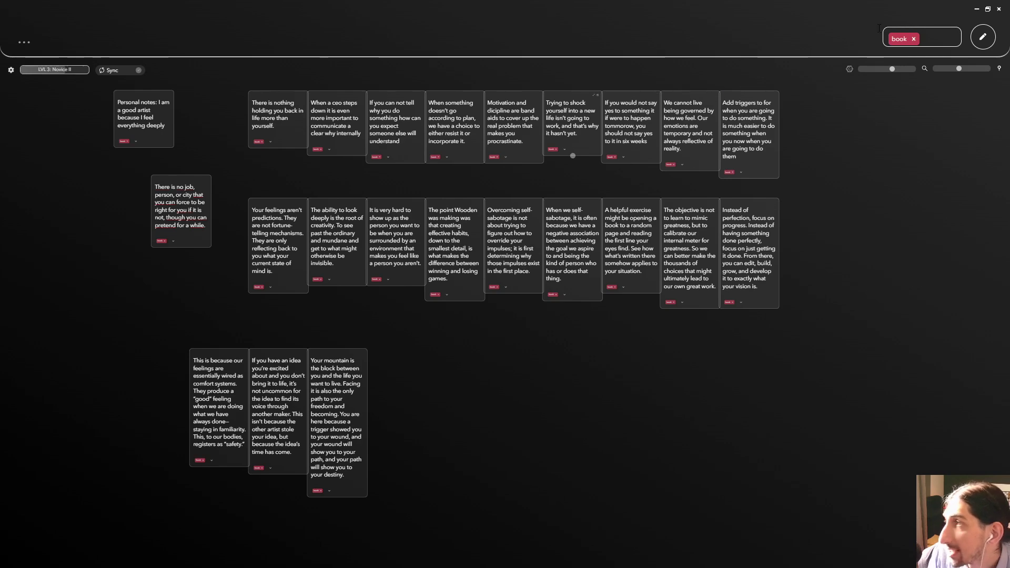
Remove the book filter, add empty notes, delete the extra one and shift the other left
{"action": "left_click", "coordinate": [914, 39]}
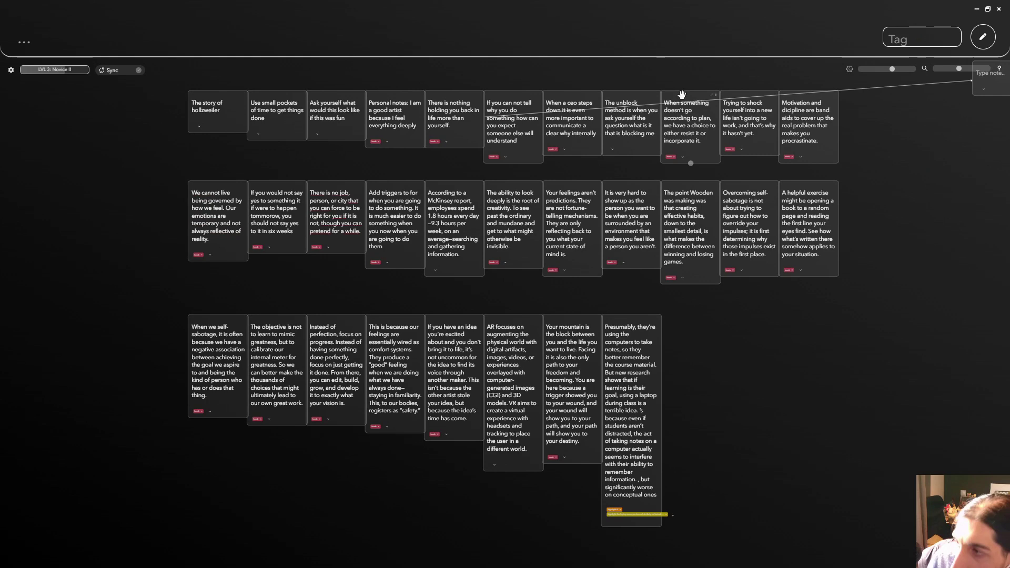
{"action": "double_click", "coordinate": [898, 94]}
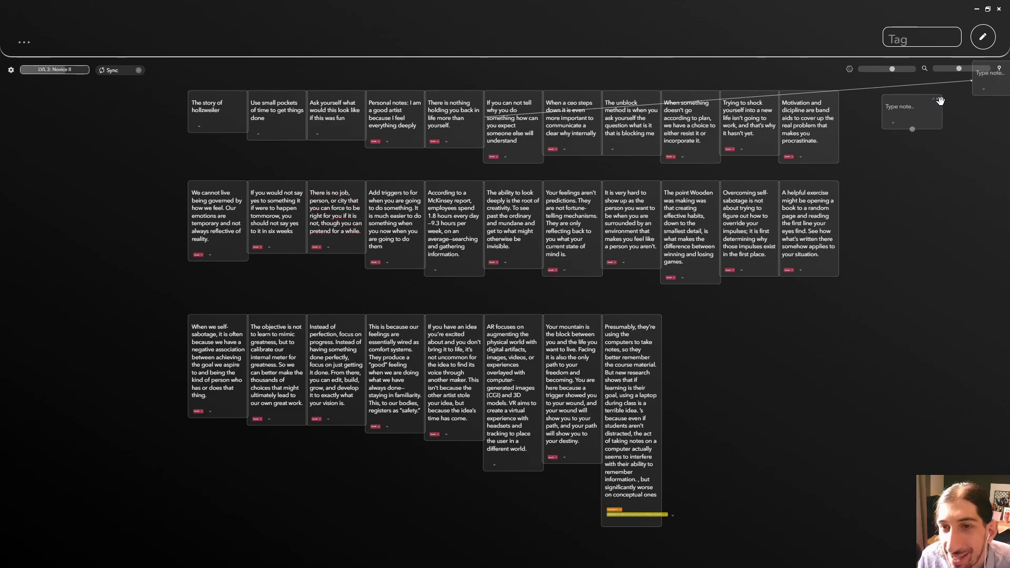
{"action": "scroll", "coordinate": [940, 100], "scroll_direction": "up", "scroll_amount": 5}
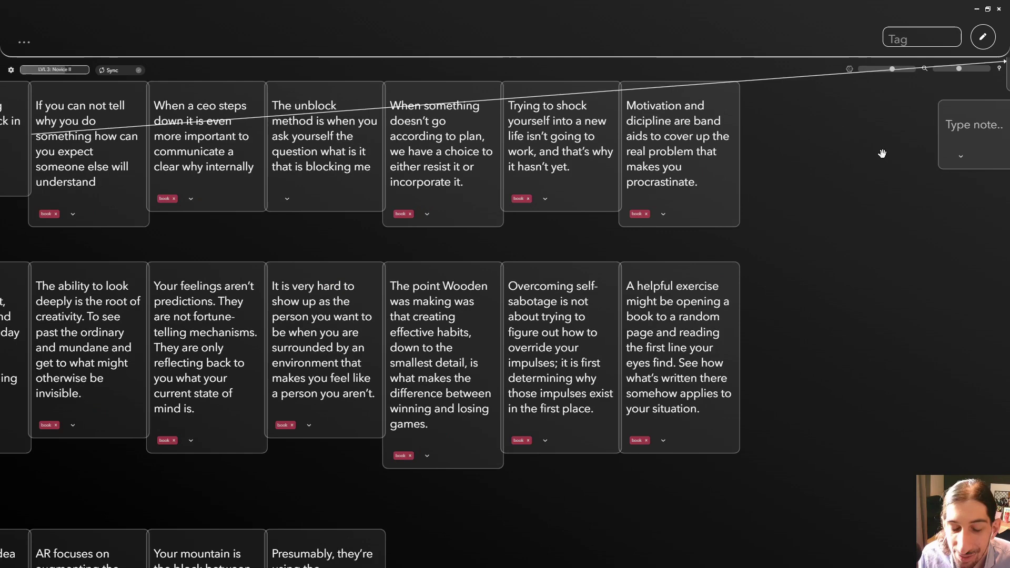
{"action": "scroll", "coordinate": [882, 154], "scroll_direction": "down", "scroll_amount": 3}
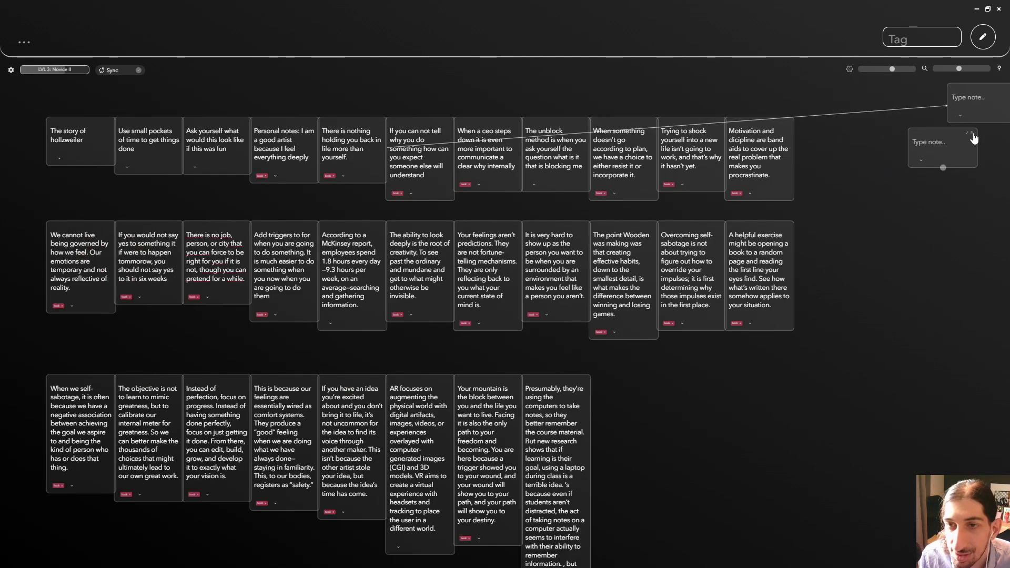
{"action": "left_click", "coordinate": [973, 132]}
{"action": "left_click_drag", "start_coordinate": [977, 85], "coordinate": [864, 87]}
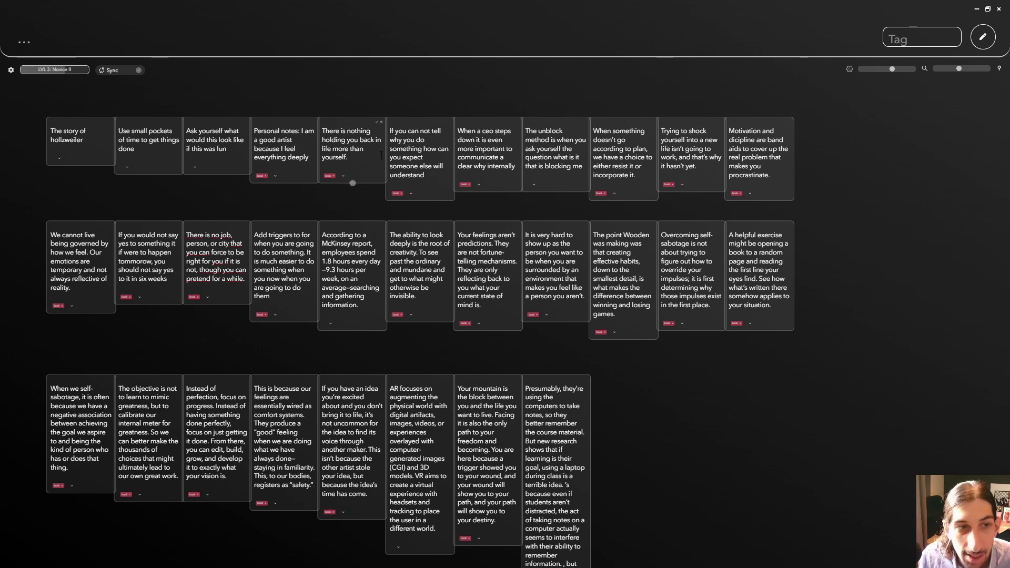
Discard a trial link and note, then spawn a linked note from the 'If you can not tell why you do' card
{"action": "left_click_drag", "start_coordinate": [353, 183], "coordinate": [272, 337]}
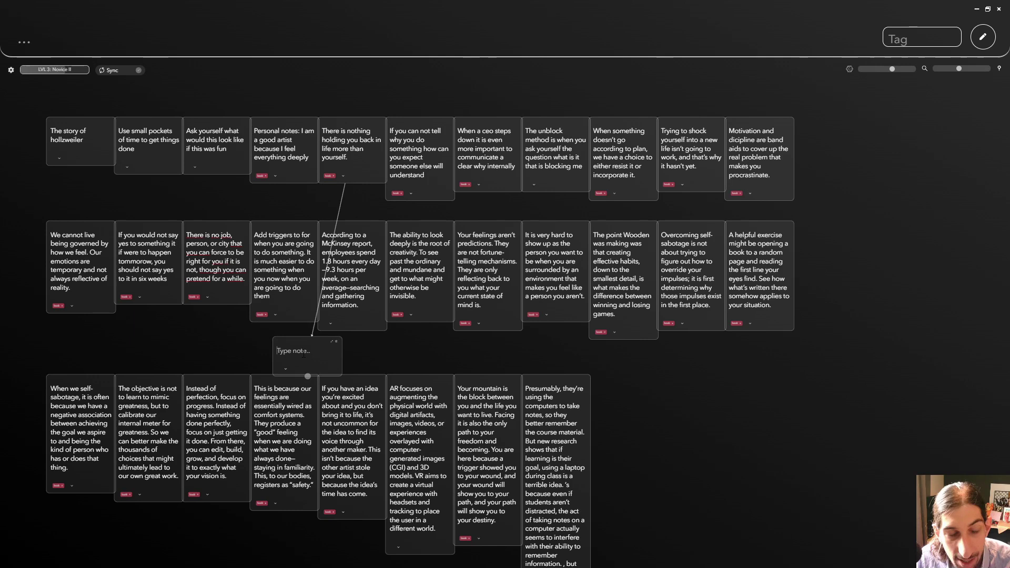
{"action": "left_click", "coordinate": [335, 345]}
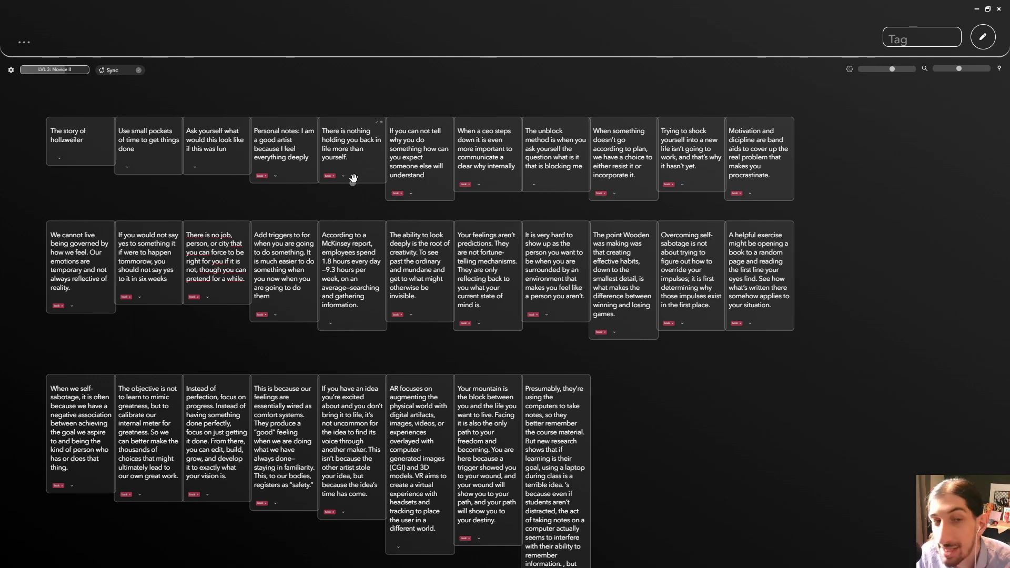
{"action": "left_click_drag", "start_coordinate": [354, 175], "coordinate": [576, 79]}
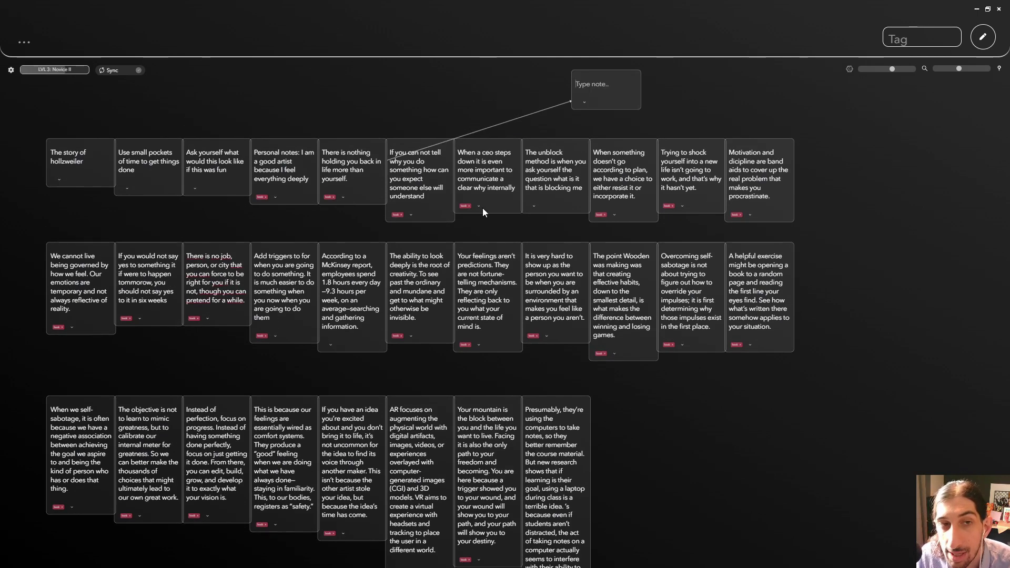
Delete the empty linked note and try linking from the 'When something doesn't go' card
{"action": "left_click", "coordinate": [637, 72]}
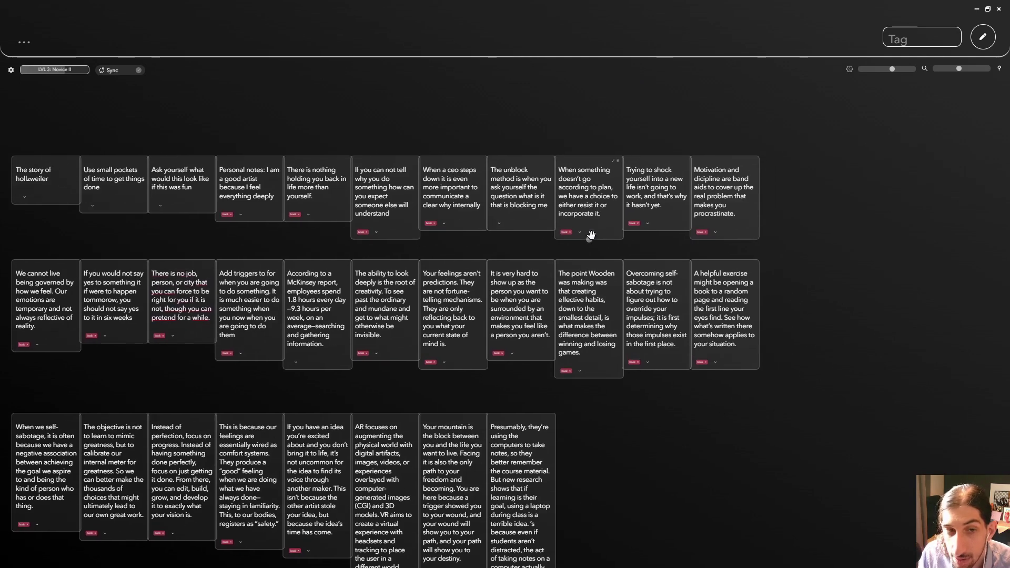
{"action": "left_click_drag", "start_coordinate": [590, 240], "coordinate": [587, 313]}
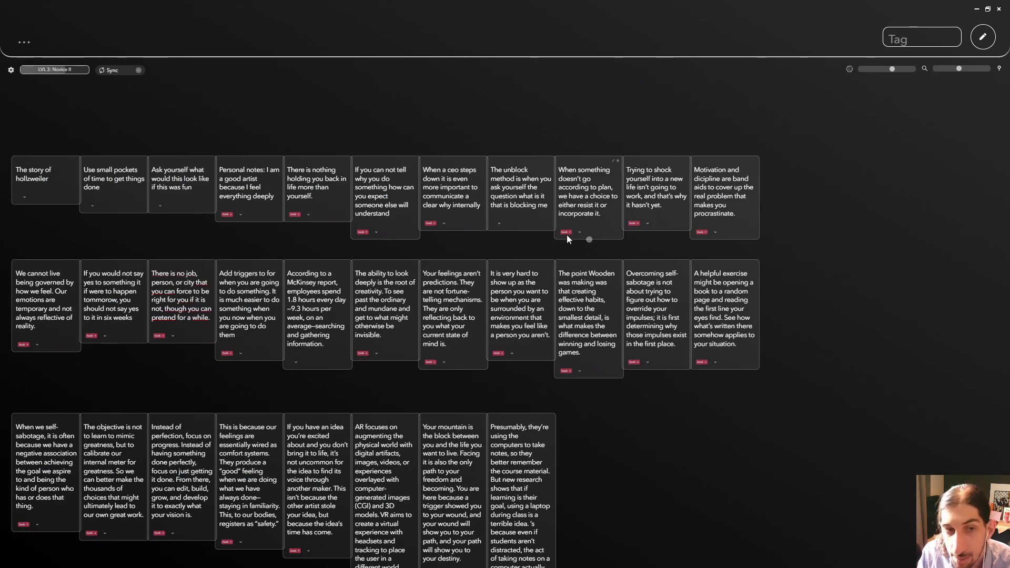
{"action": "mouse_move", "coordinate": [567, 233]}
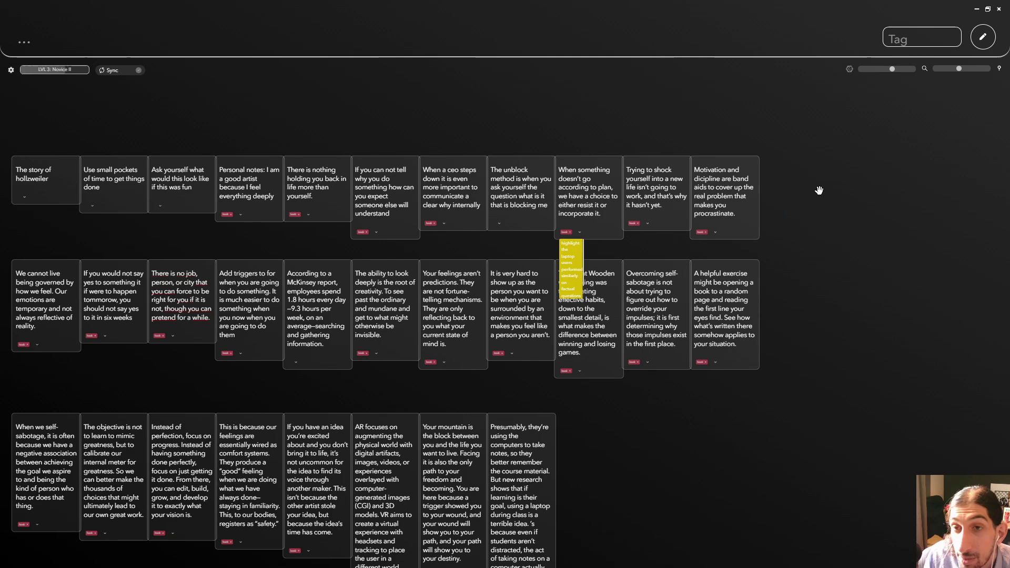
Add an empty note above the top row, then delete it again
{"action": "double_click", "coordinate": [652, 105]}
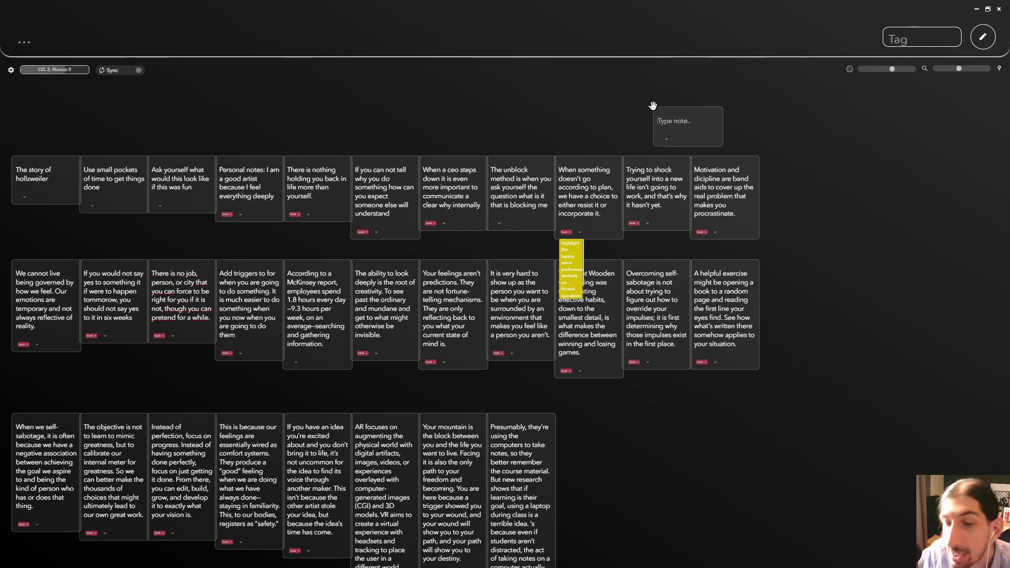
{"action": "scroll", "coordinate": [642, 109], "scroll_direction": "down", "scroll_amount": 1}
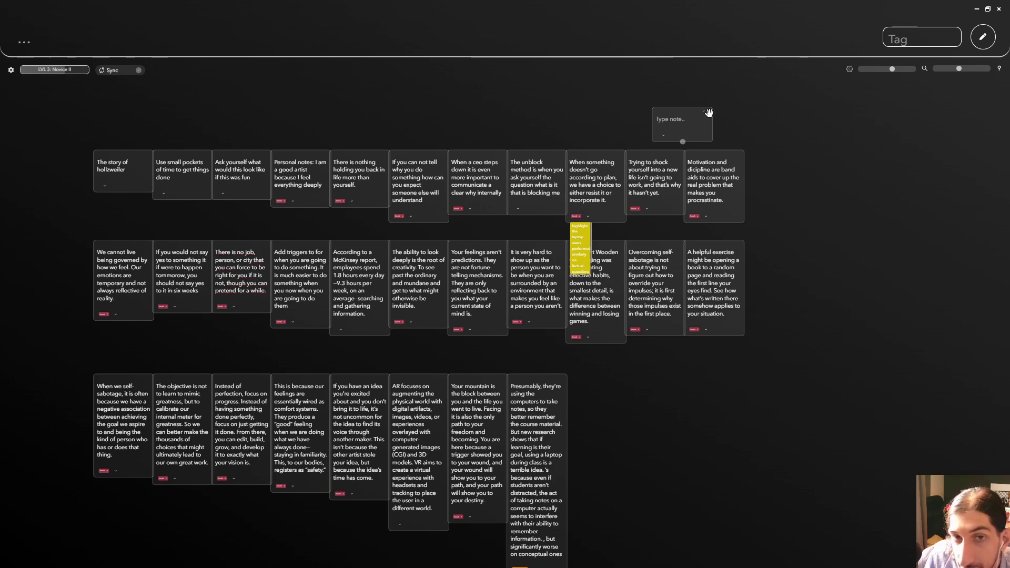
{"action": "scroll", "coordinate": [718, 113], "scroll_direction": "up", "scroll_amount": 3}
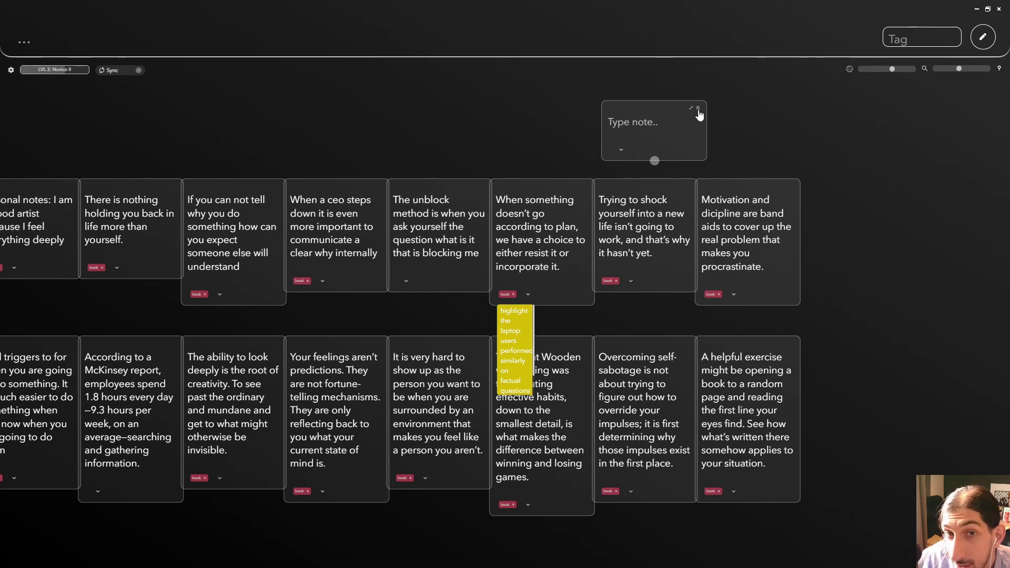
{"action": "left_click", "coordinate": [698, 109]}
{"action": "scroll", "coordinate": [699, 109], "scroll_direction": "down", "scroll_amount": 3}
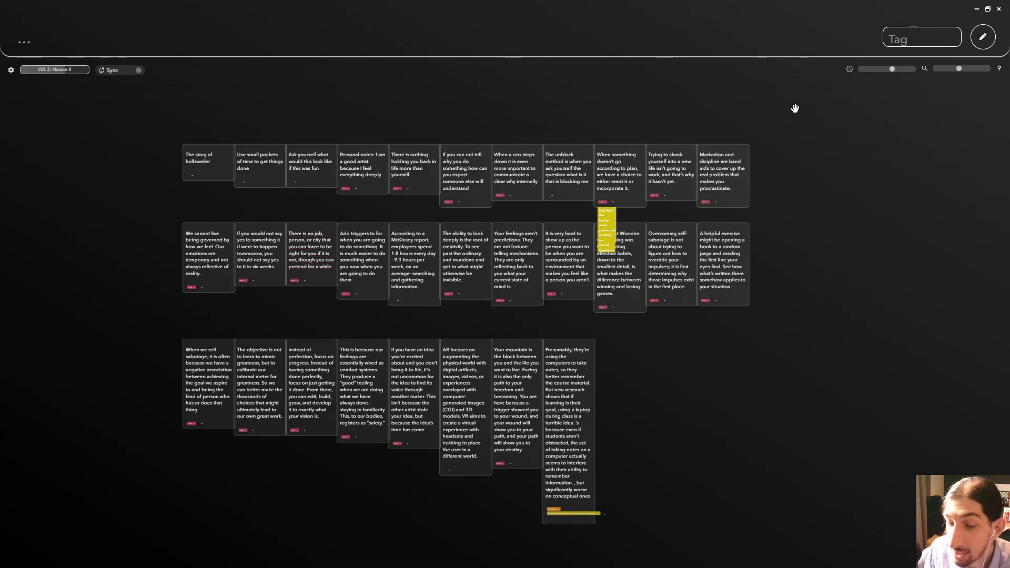
Open the journal panel and write 'Procrastation' in today's entry
{"action": "left_click", "coordinate": [989, 38]}
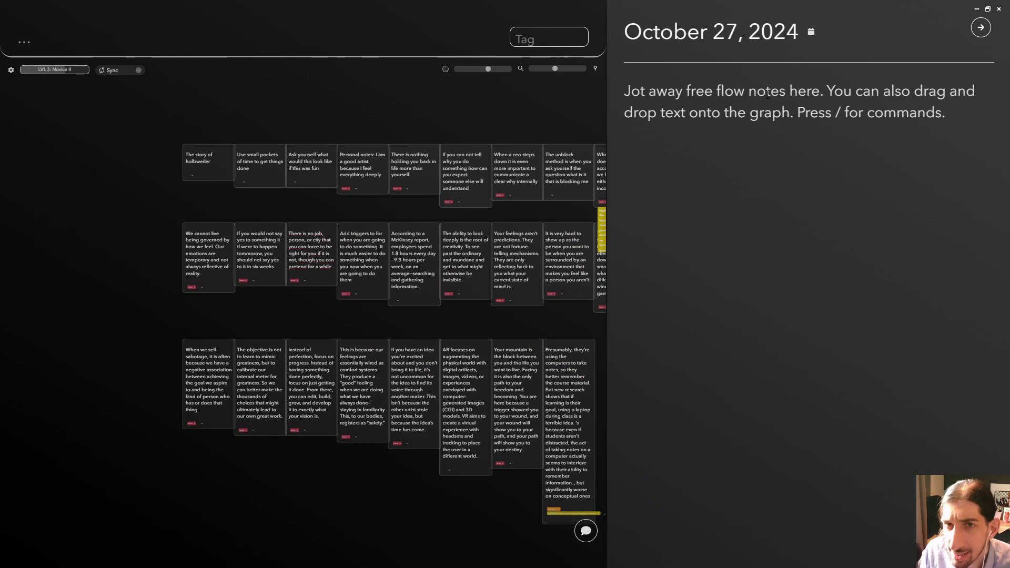
{"action": "left_click", "coordinate": [825, 102]}
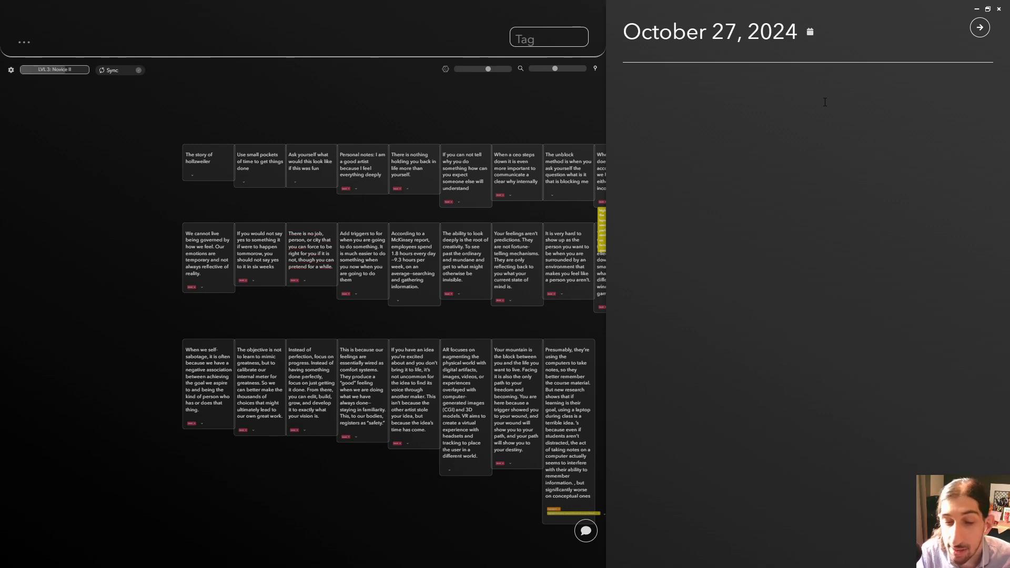
{"action": "type", "text": "P"}
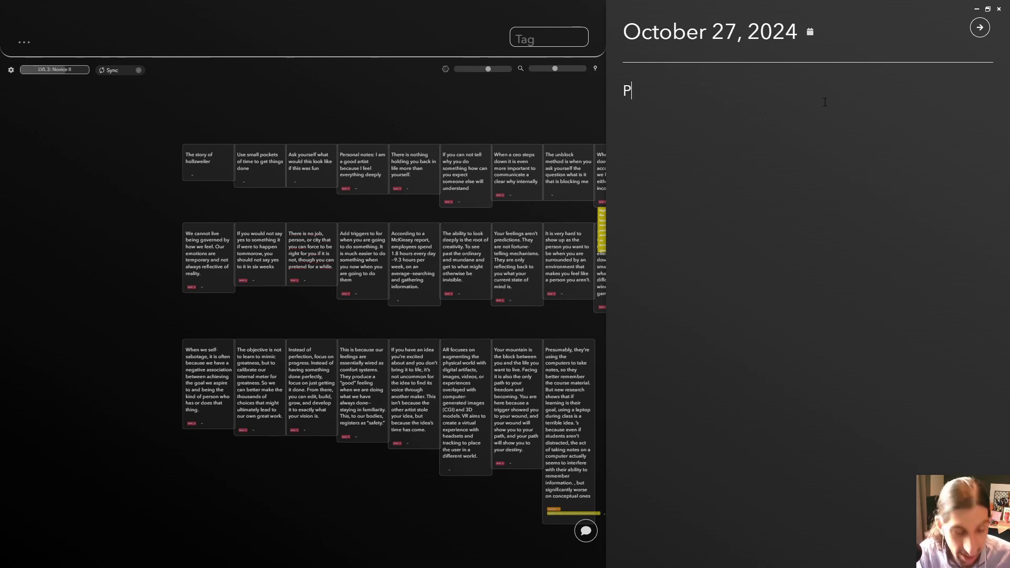
{"action": "type", "text": "rocrastation"}
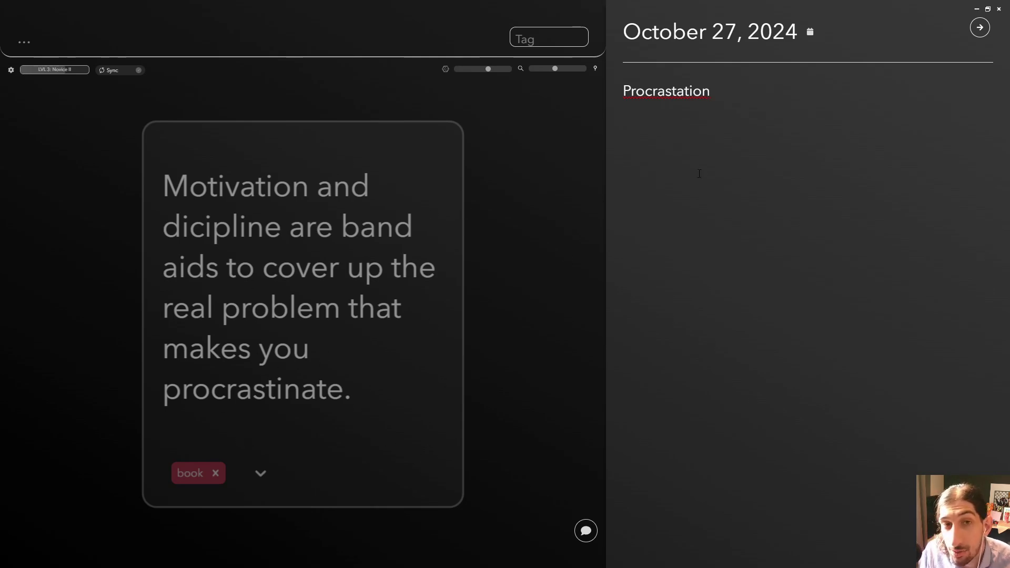
Replace it with test words 'vre' and 'crea' to filter cards, then empty the entry
{"action": "double_click", "coordinate": [727, 93]}
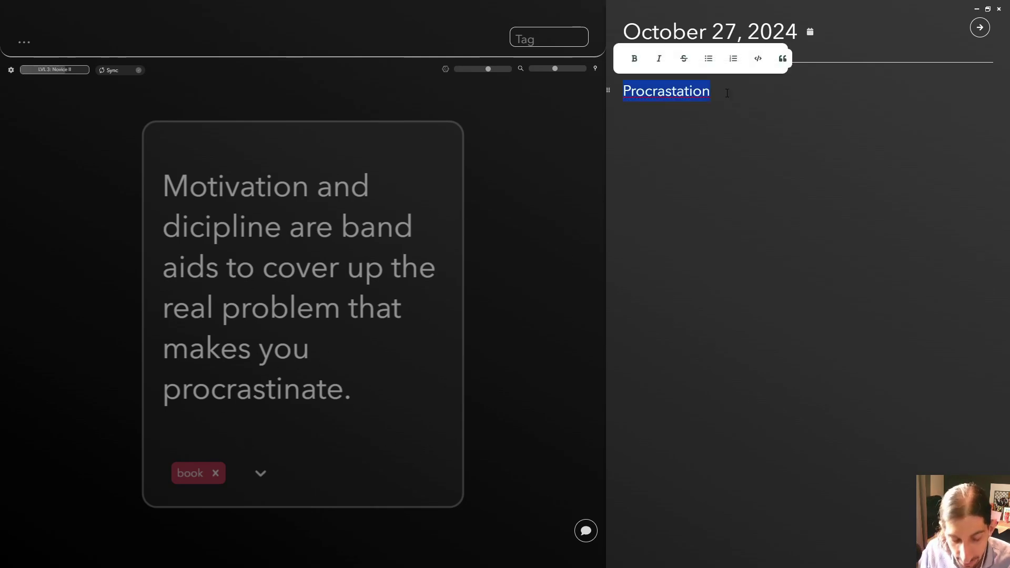
{"action": "key", "text": "BackSpace"}
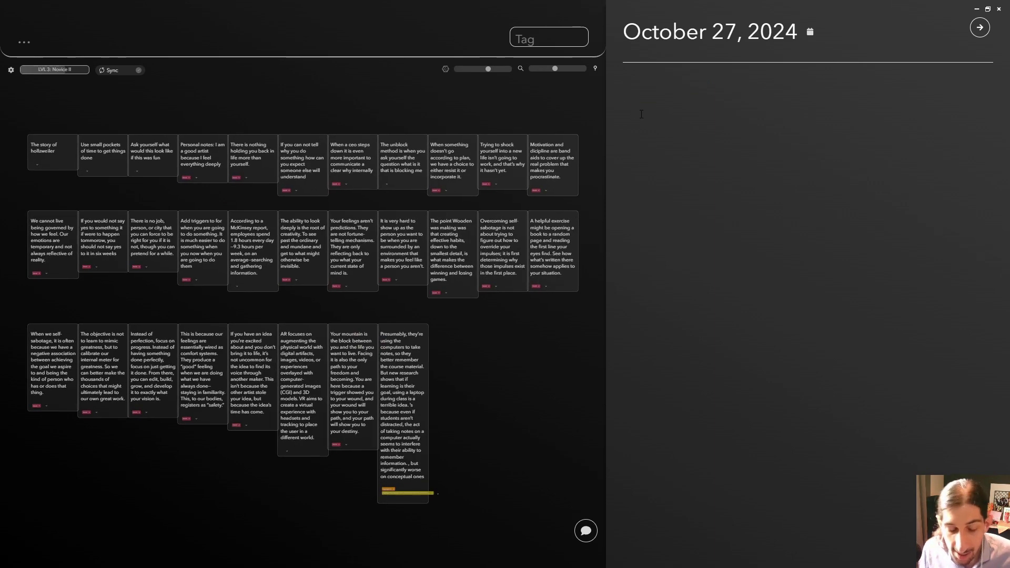
{"action": "type", "text": "vre"}
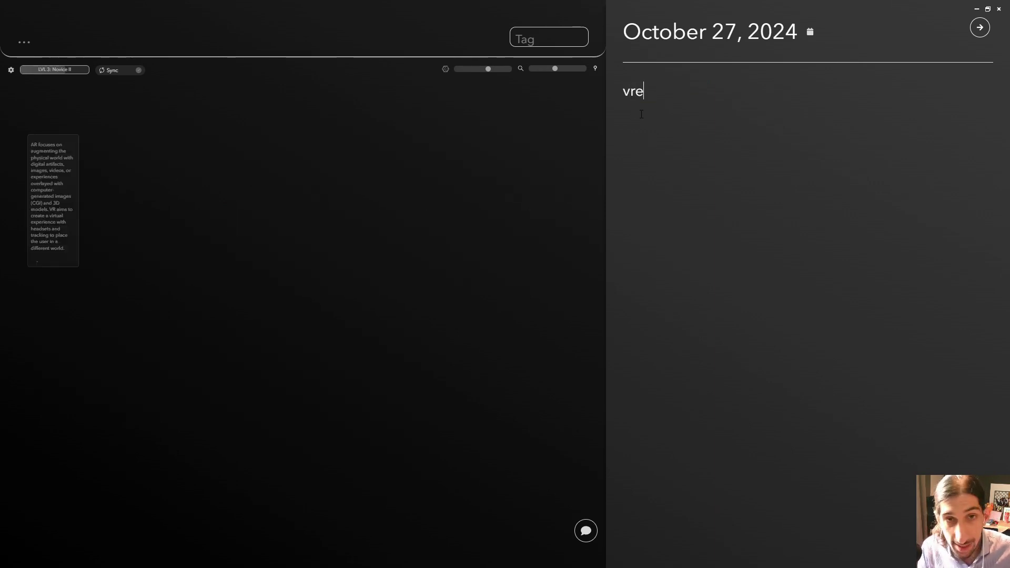
{"action": "key", "text": "BackSpace"}
{"action": "key", "text": "BackSpace"}
{"action": "type", "text": "creativit"}
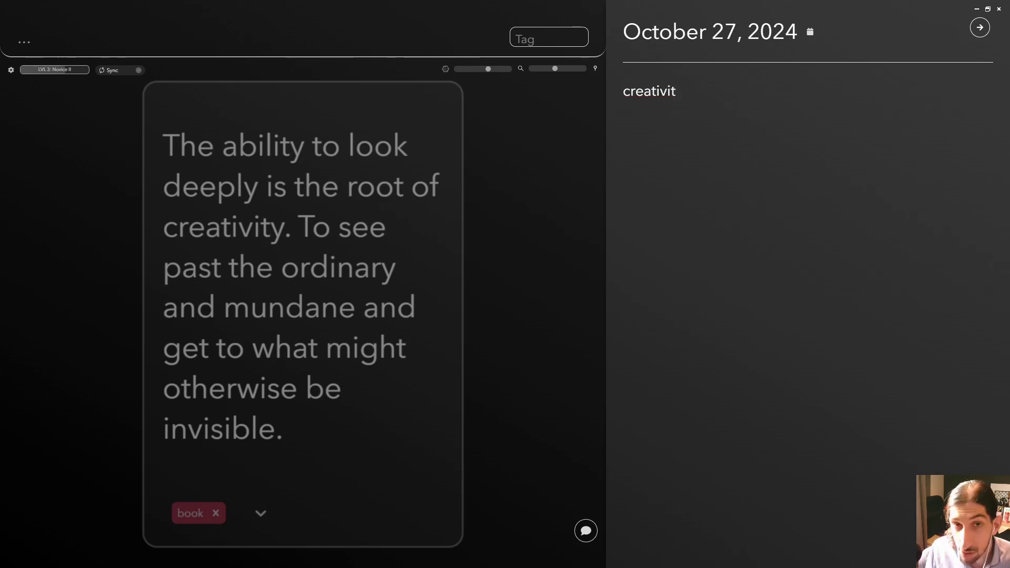
{"action": "key", "text": "BackSpace"}
{"action": "key", "text": "BackSpace"}
{"action": "key", "text": "BackSpace"}
{"action": "key", "text": "BackSpace"}
{"action": "key", "text": "BackSpace"}
{"action": "key", "text": "BackSpace"}
{"action": "key", "text": "BackSpace"}
{"action": "key", "text": "BackSpace"}
{"action": "key", "text": "BackSpace"}
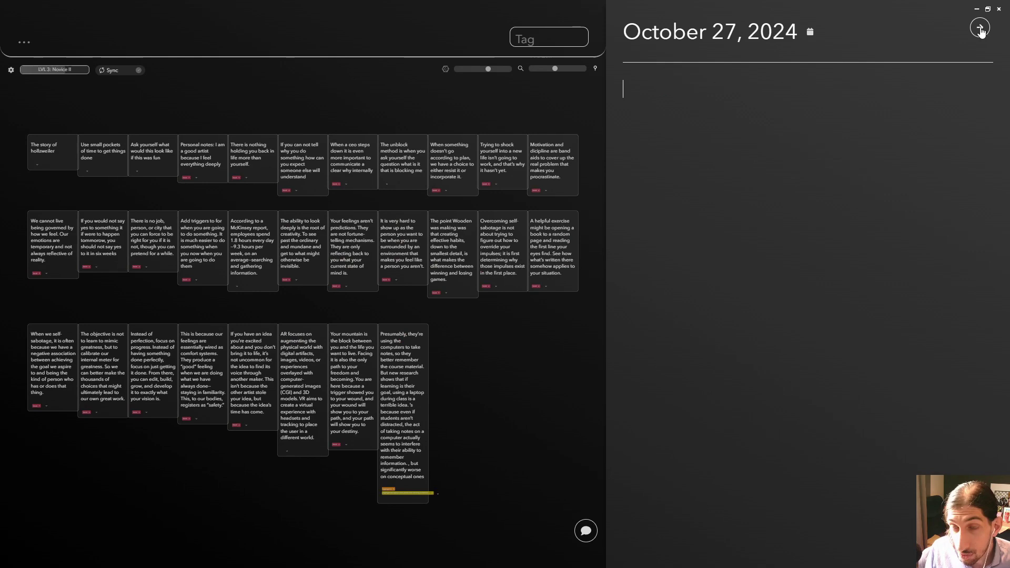
Switch the journal date to September 29, 2024 and close the journal panel
{"action": "left_click", "coordinate": [811, 34]}
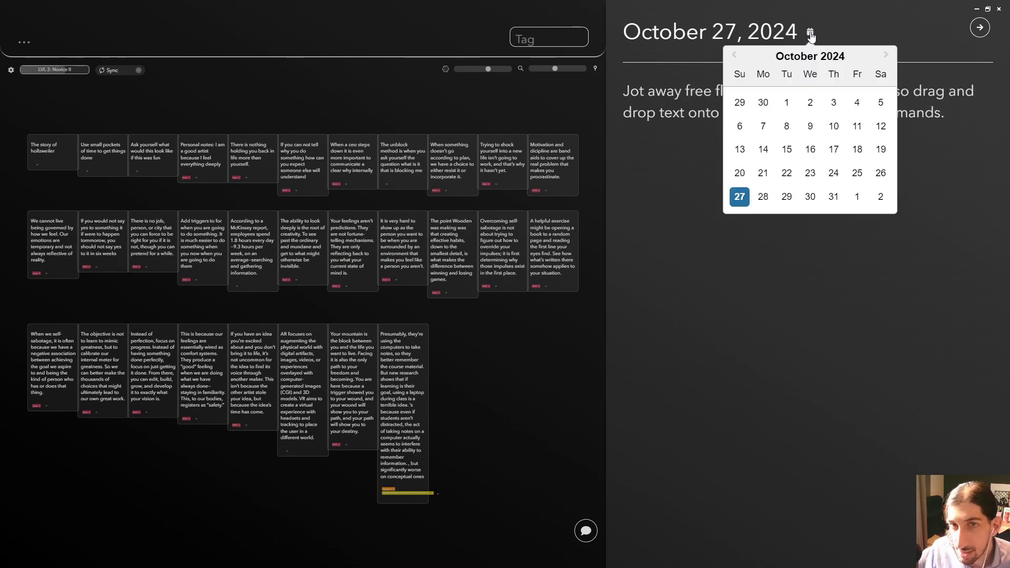
{"action": "left_click", "coordinate": [650, 96]}
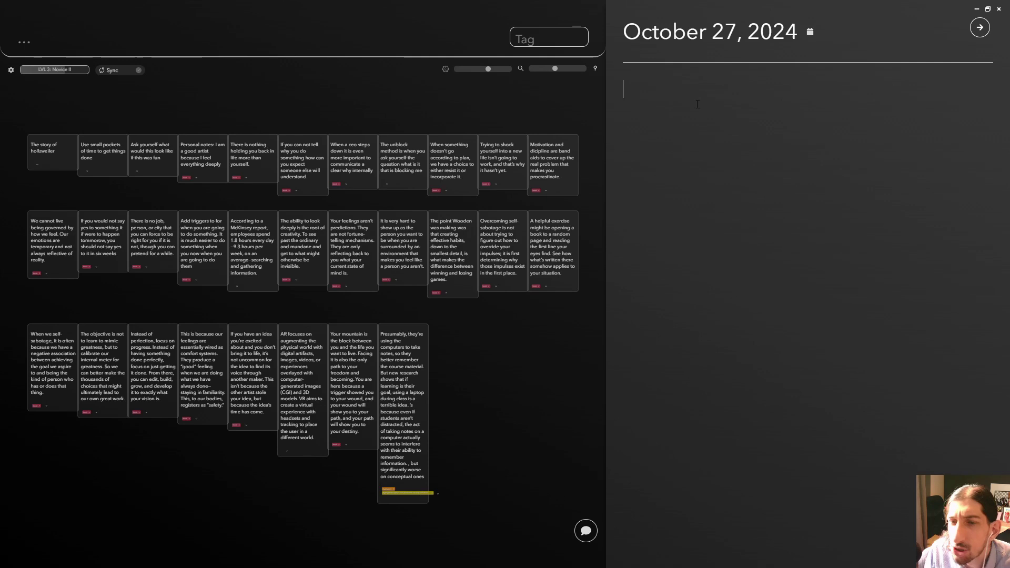
{"action": "left_click", "coordinate": [810, 31]}
{"action": "left_click", "coordinate": [740, 102]}
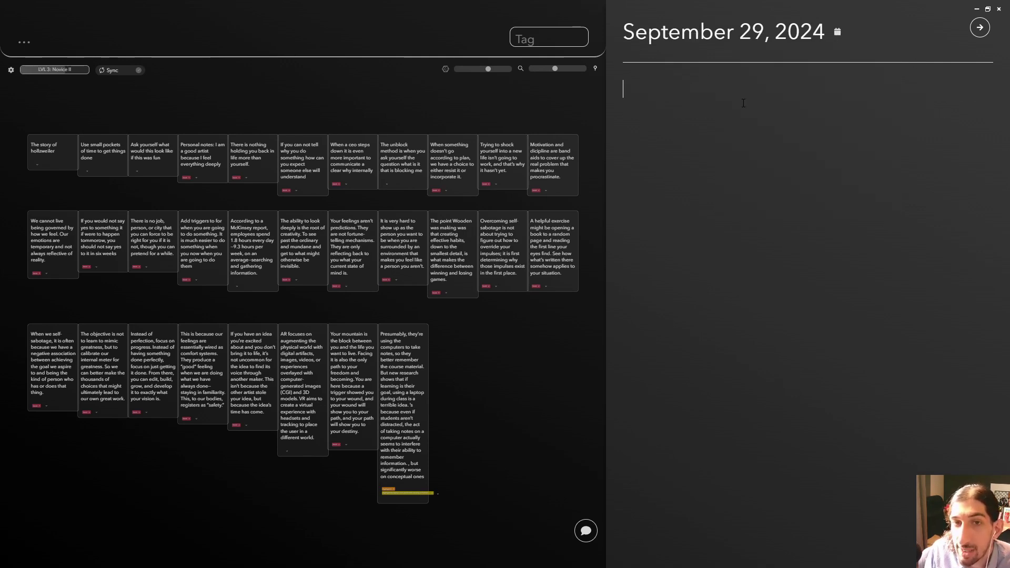
{"action": "left_click", "coordinate": [982, 29]}
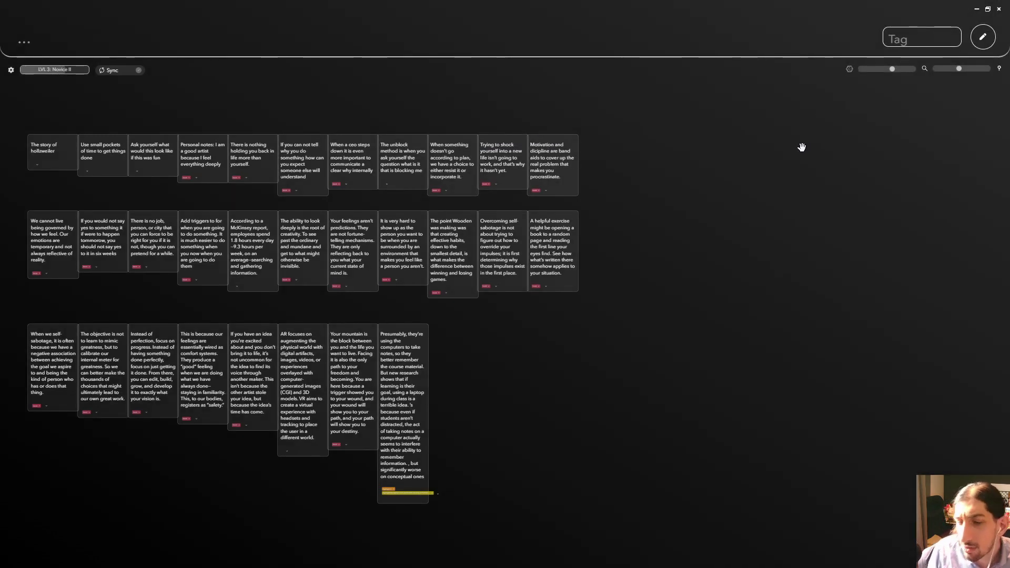
Enter 'creativiity' in the top bar, checking the tag list, to narrow the board to one quote
{"action": "left_click", "coordinate": [661, 45]}
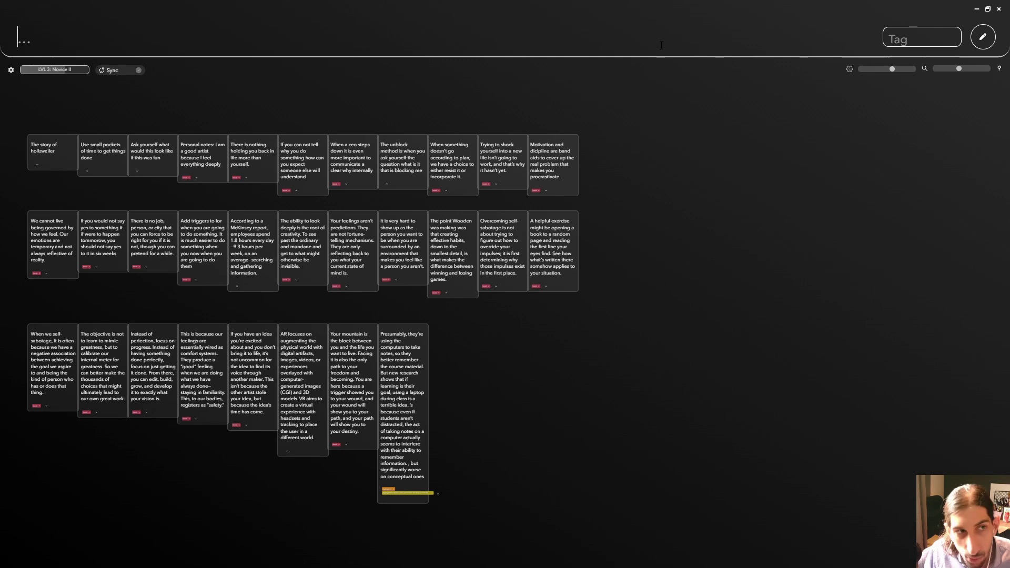
{"action": "type", "text": "cre"}
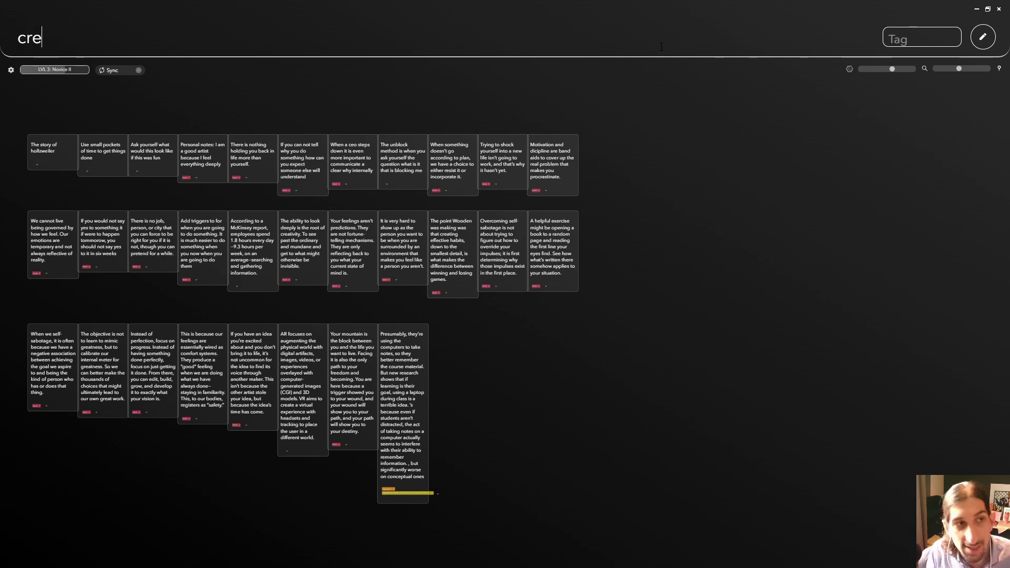
{"action": "type", "text": "ativi"}
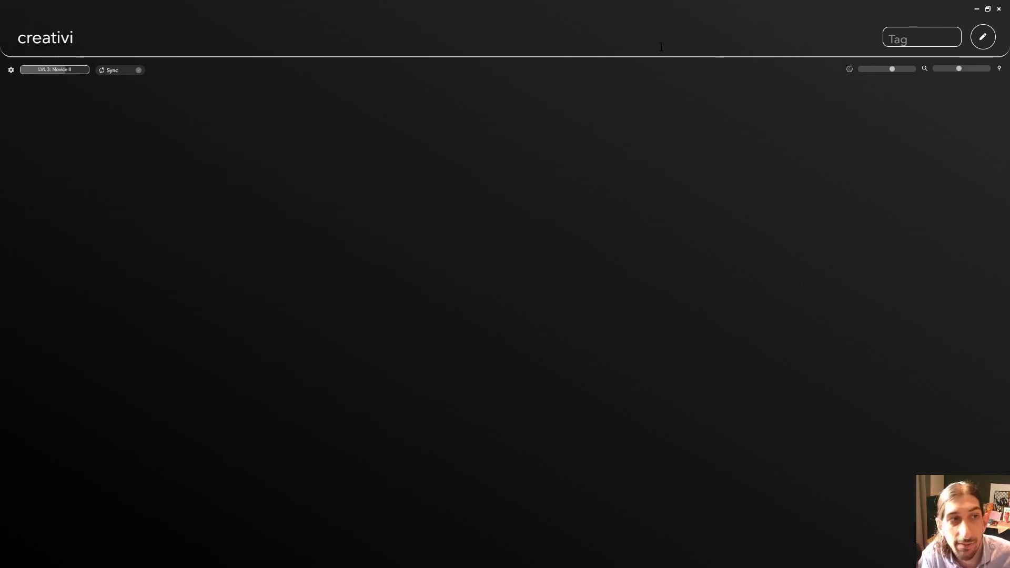
{"action": "type", "text": "ity"}
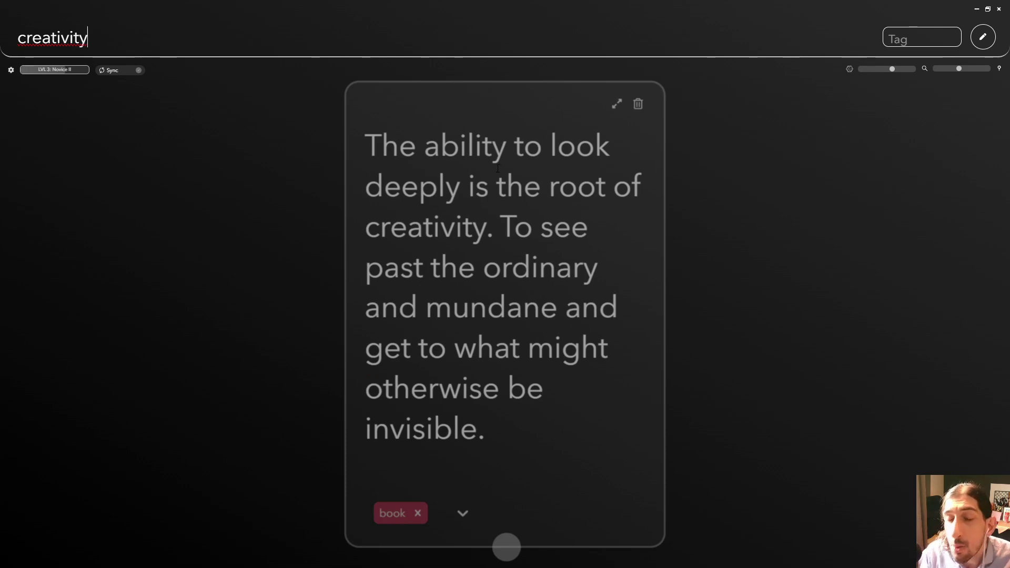
{"action": "left_click", "coordinate": [933, 40]}
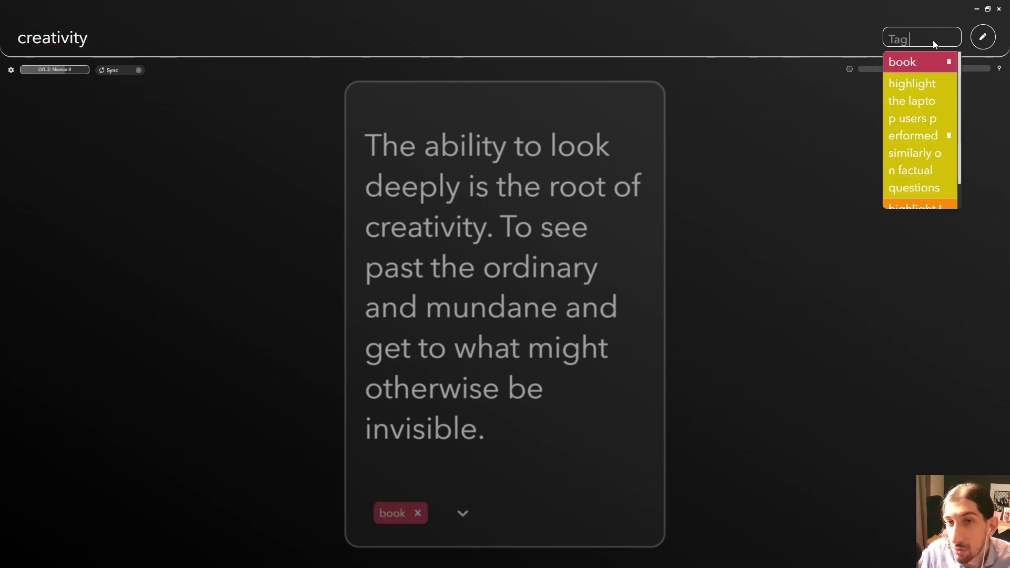
{"action": "left_click", "coordinate": [784, 36]}
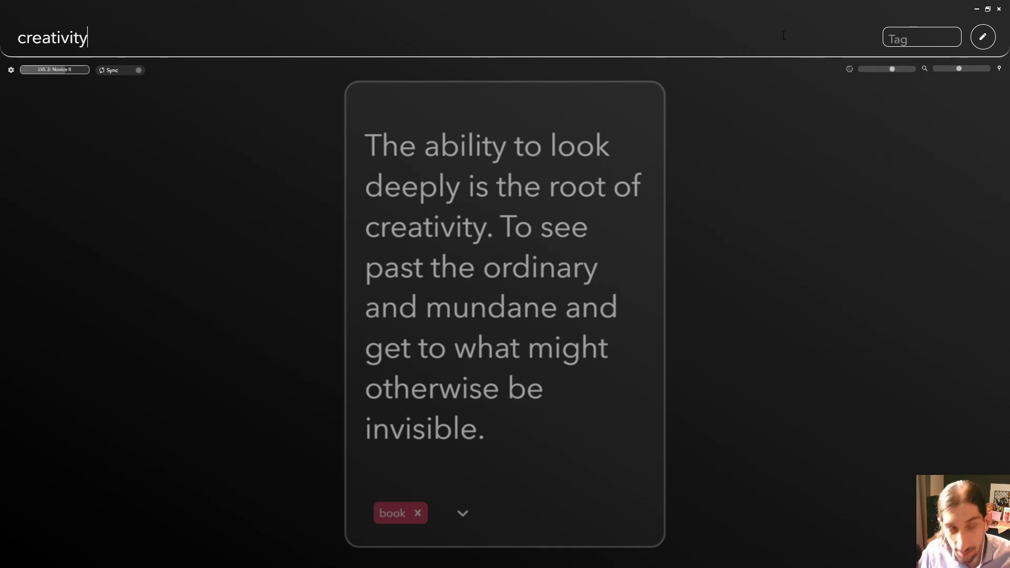
{"action": "key", "text": "Return"}
Open the 'ability to look deeply' quote in the expanded editor, then close it
{"action": "mouse_move", "coordinate": [616, 253]}
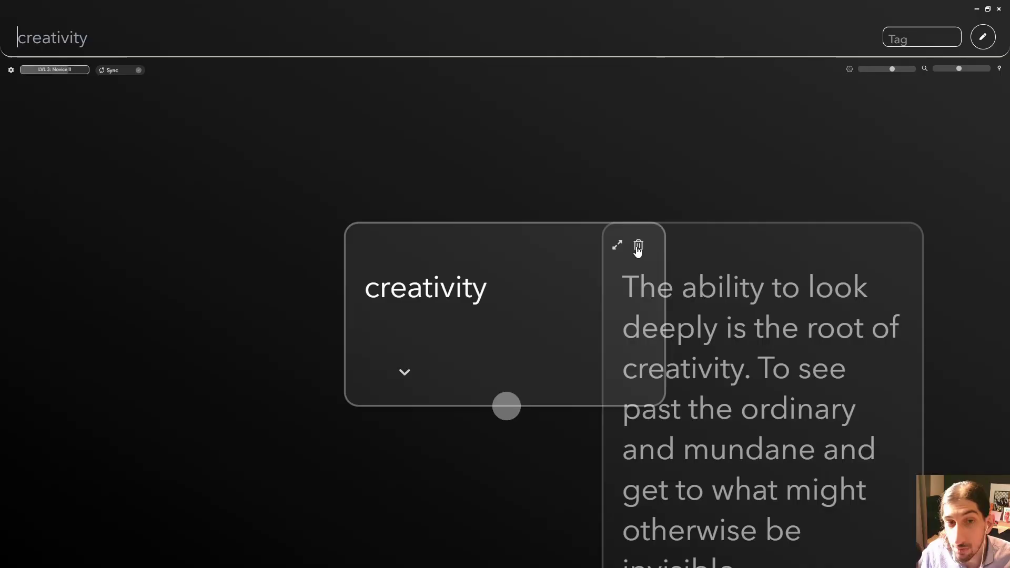
{"action": "left_click", "coordinate": [620, 245]}
{"action": "left_click", "coordinate": [701, 100]}
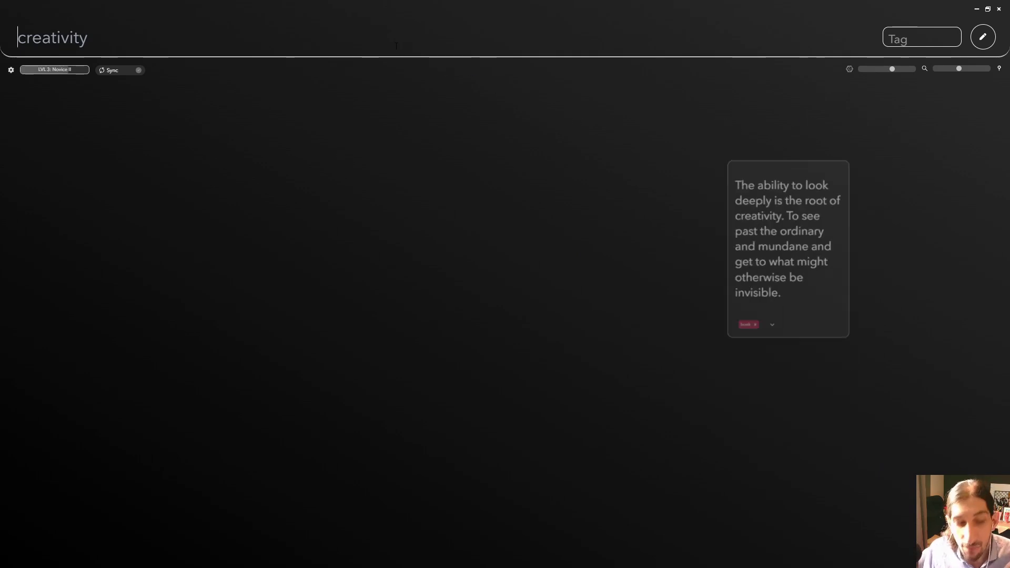
Select all the 'creativiity' text in the top bar and delete it
{"action": "key", "text": "ctrl+a"}
{"action": "key", "text": "BackSpace"}
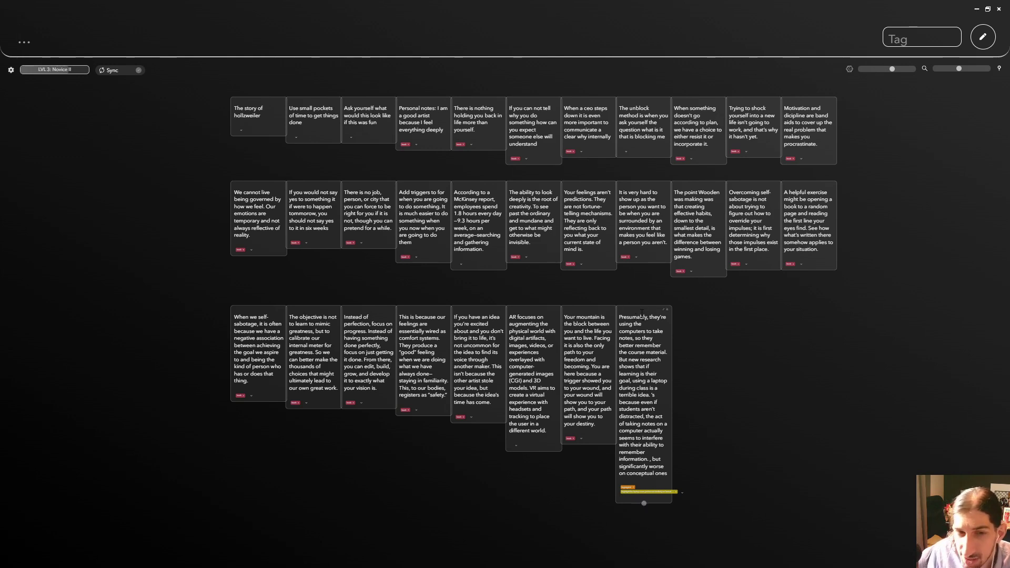
{"action": "left_click_drag", "start_coordinate": [641, 308], "coordinate": [926, 297]}
{"action": "left_click_drag", "start_coordinate": [586, 314], "coordinate": [69, 278]}
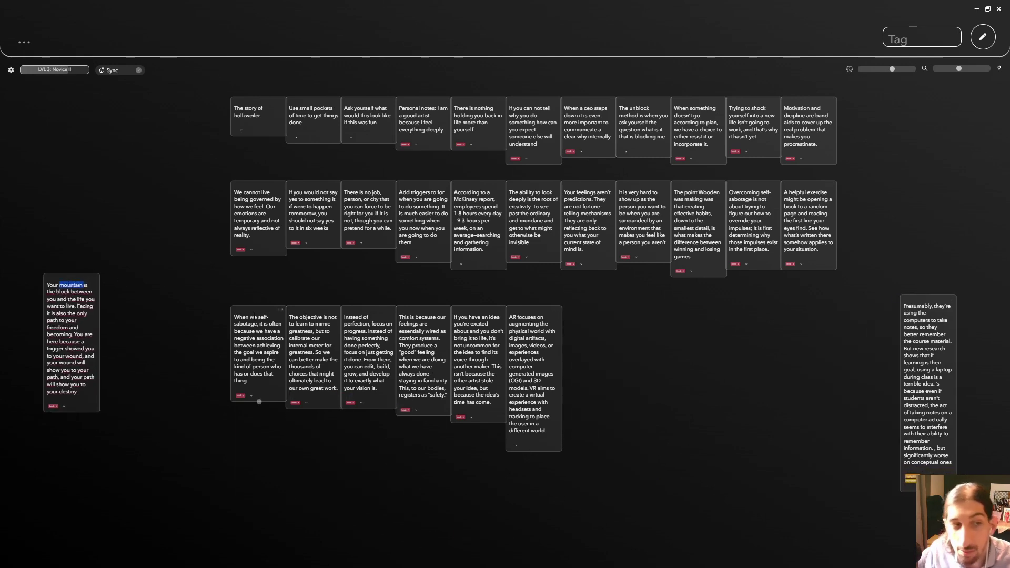
{"action": "left_click_drag", "start_coordinate": [259, 402], "coordinate": [156, 556]}
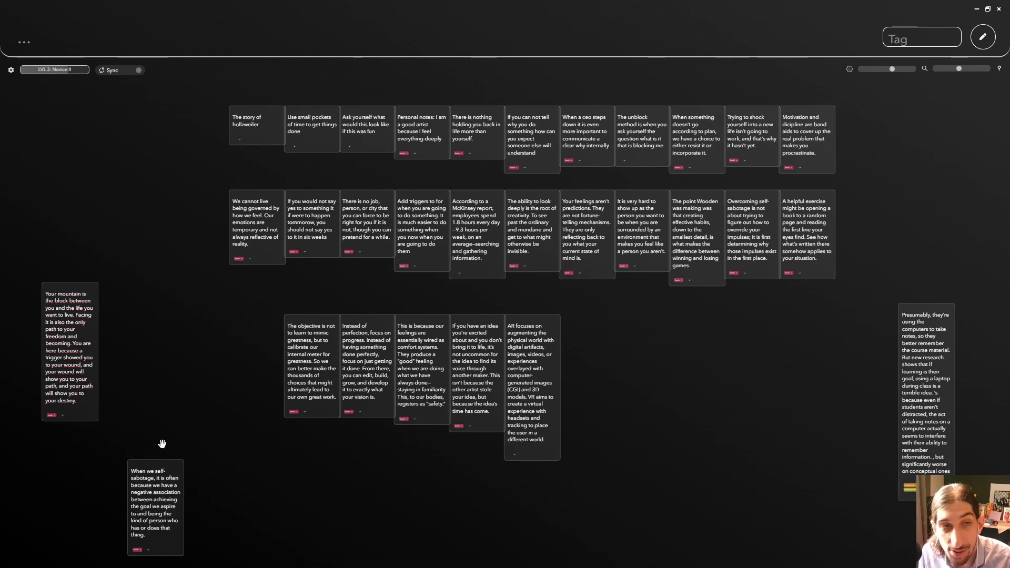
{"action": "left_click", "coordinate": [943, 39]}
{"action": "left_click", "coordinate": [902, 62]}
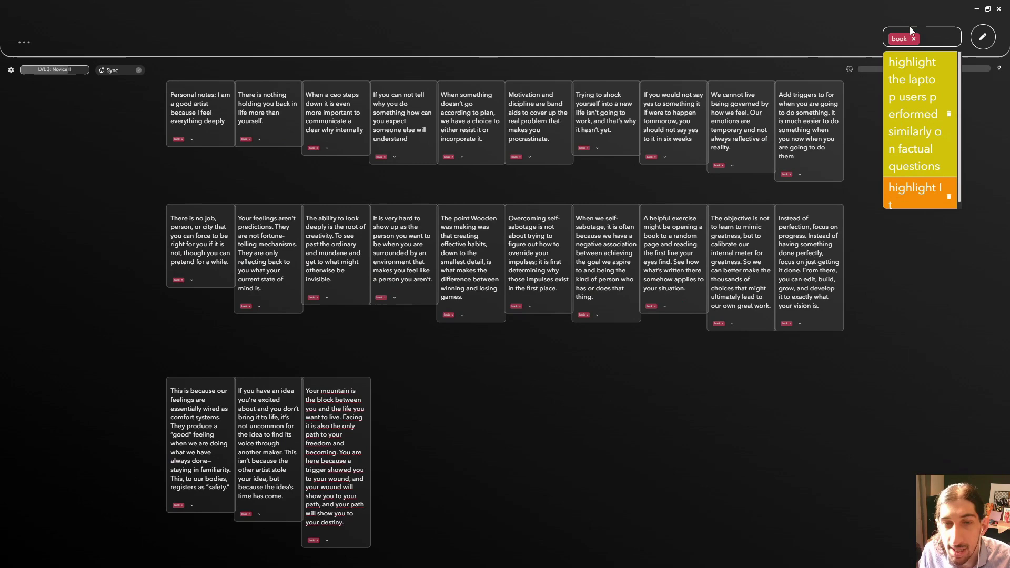
{"action": "left_click", "coordinate": [914, 39]}
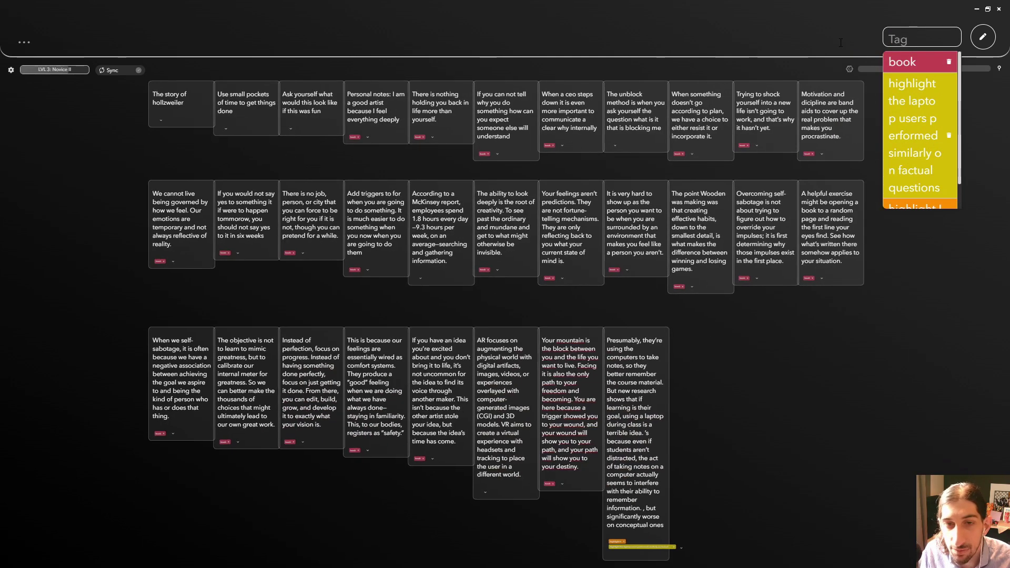
{"action": "double_click", "coordinate": [843, 401]}
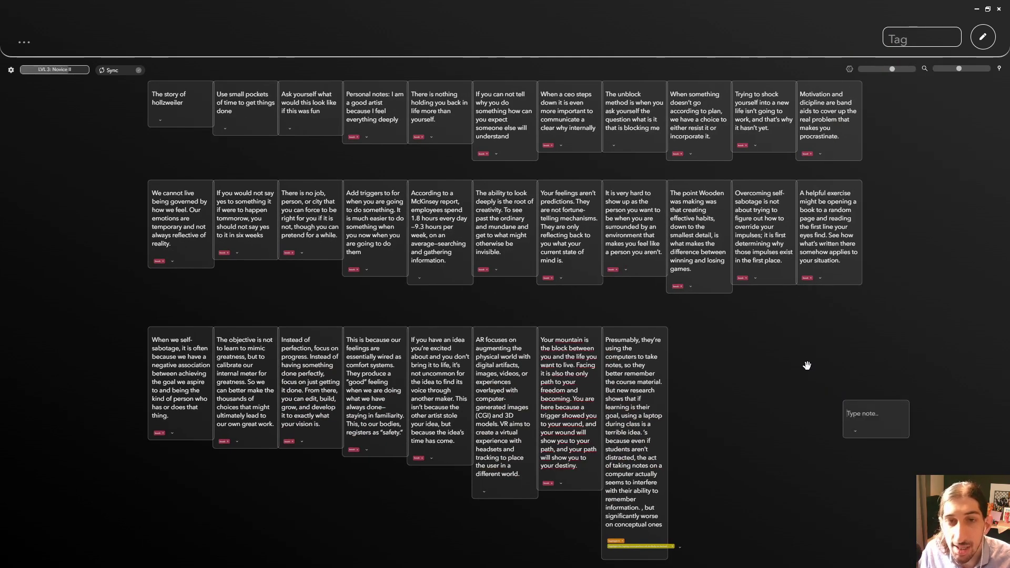
{"action": "left_click", "coordinate": [903, 408]}
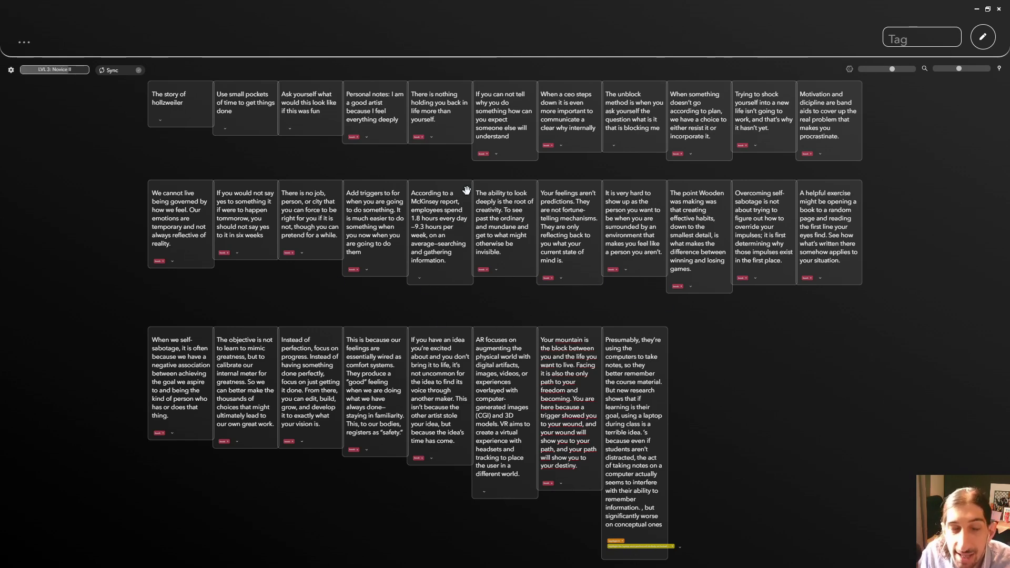
Drag Presumably and Your mountain out to the right and the AR card to the left
{"action": "scroll", "coordinate": [370, 160], "scroll_direction": "down", "scroll_amount": 3}
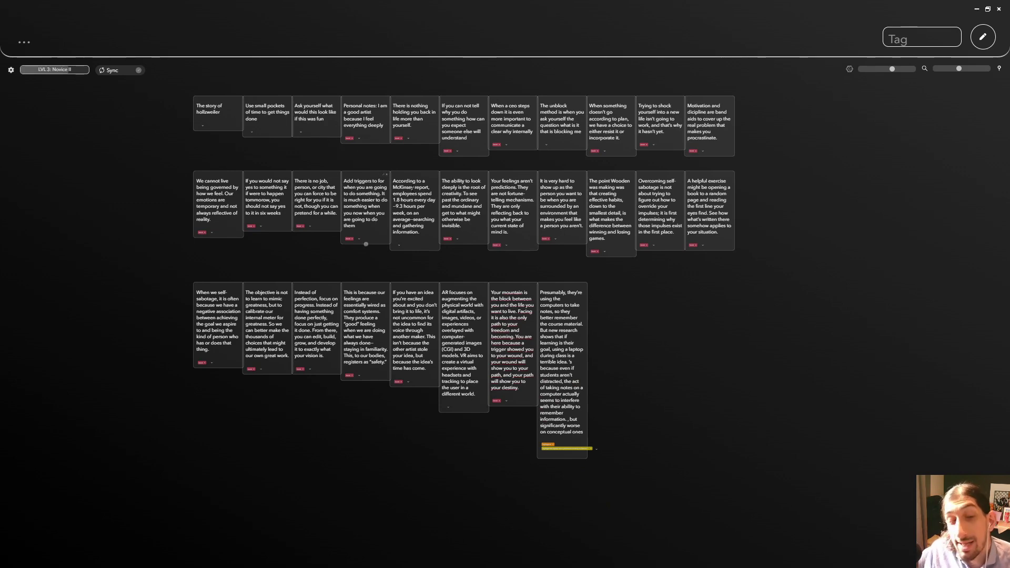
{"action": "scroll", "coordinate": [529, 282], "scroll_direction": "up", "scroll_amount": 1}
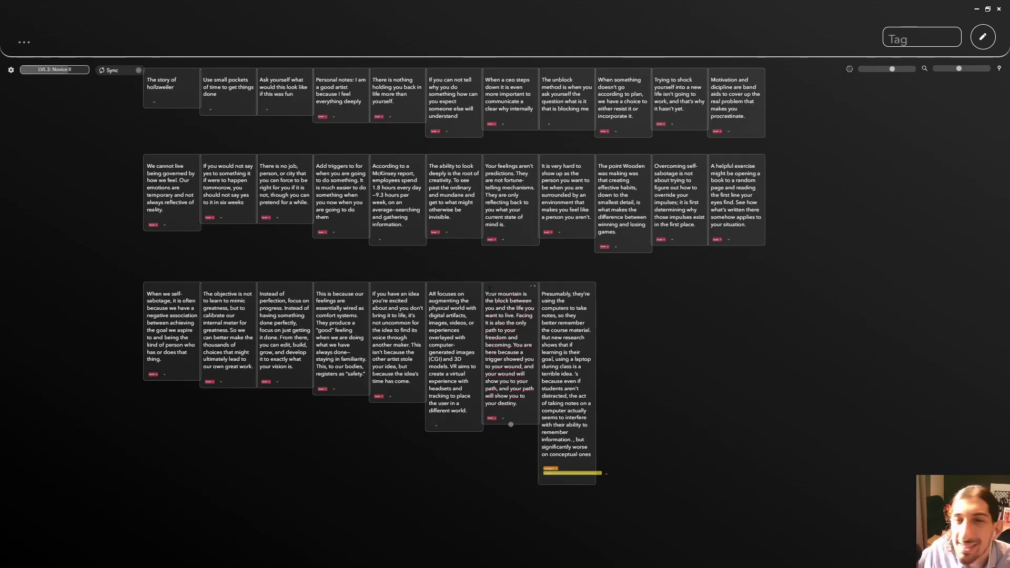
{"action": "left_click_drag", "start_coordinate": [558, 287], "coordinate": [865, 255]}
{"action": "left_click_drag", "start_coordinate": [511, 285], "coordinate": [645, 289]}
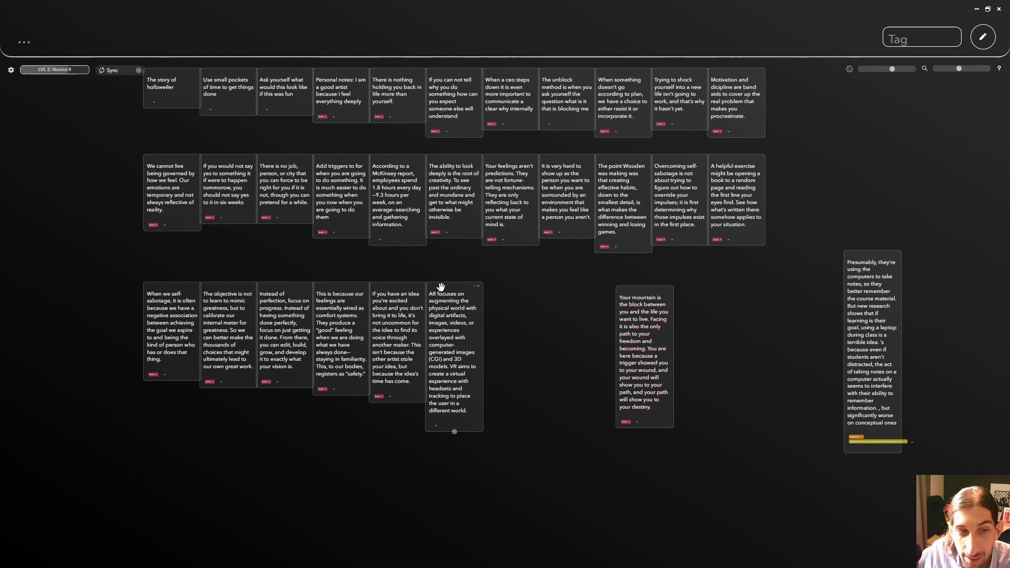
{"action": "left_click_drag", "start_coordinate": [441, 287], "coordinate": [234, 245]}
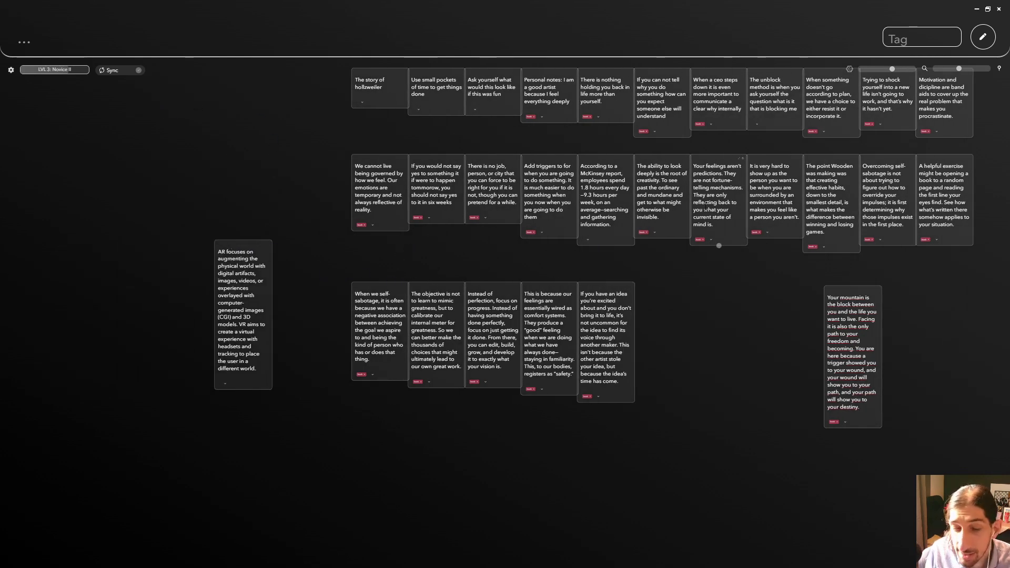
{"action": "scroll", "coordinate": [903, 299], "scroll_direction": "right", "scroll_amount": 2}
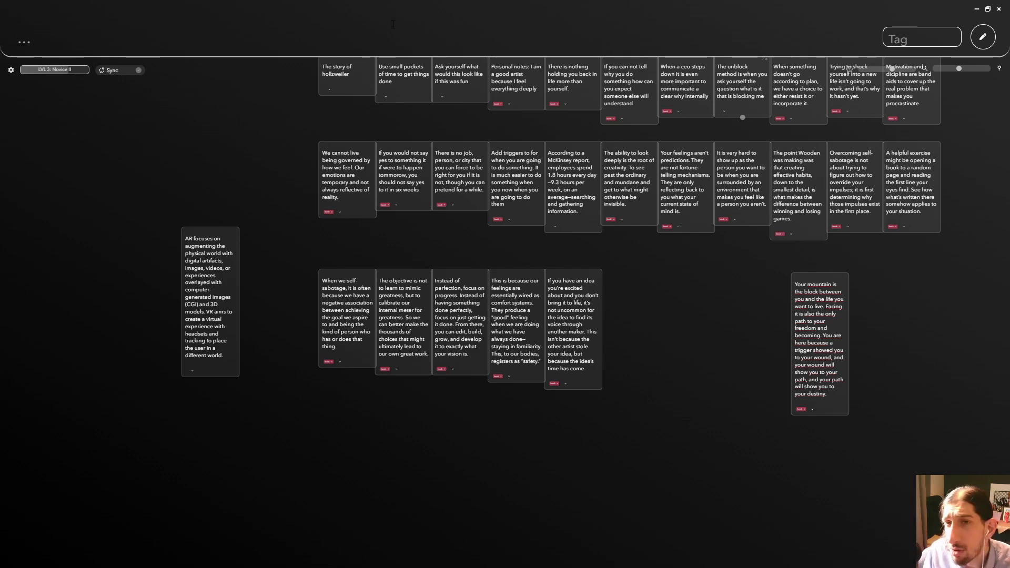
{"action": "scroll", "coordinate": [504, 119], "scroll_direction": "down", "scroll_amount": 1}
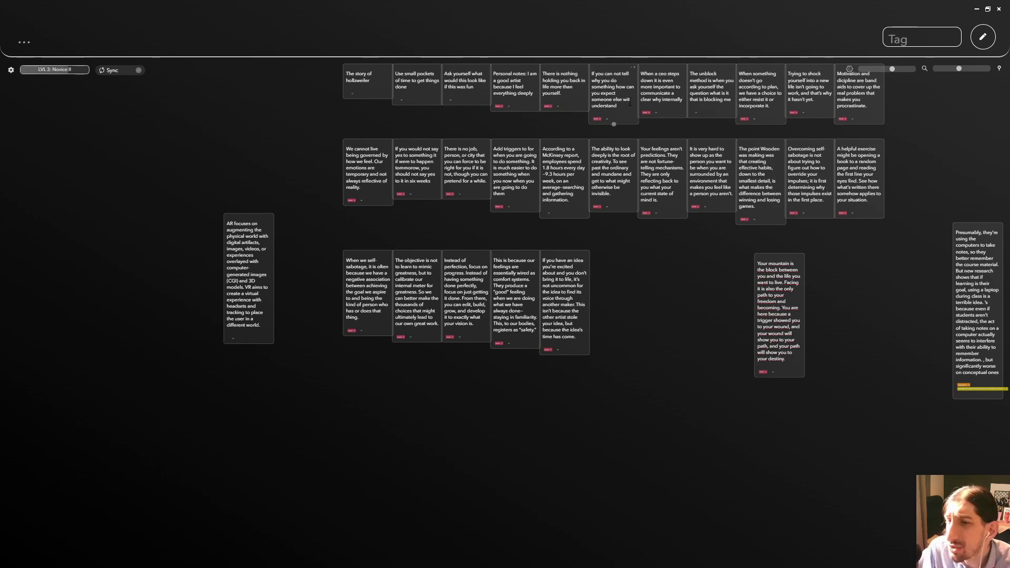
{"action": "scroll", "coordinate": [858, 168], "scroll_direction": "up", "scroll_amount": 1}
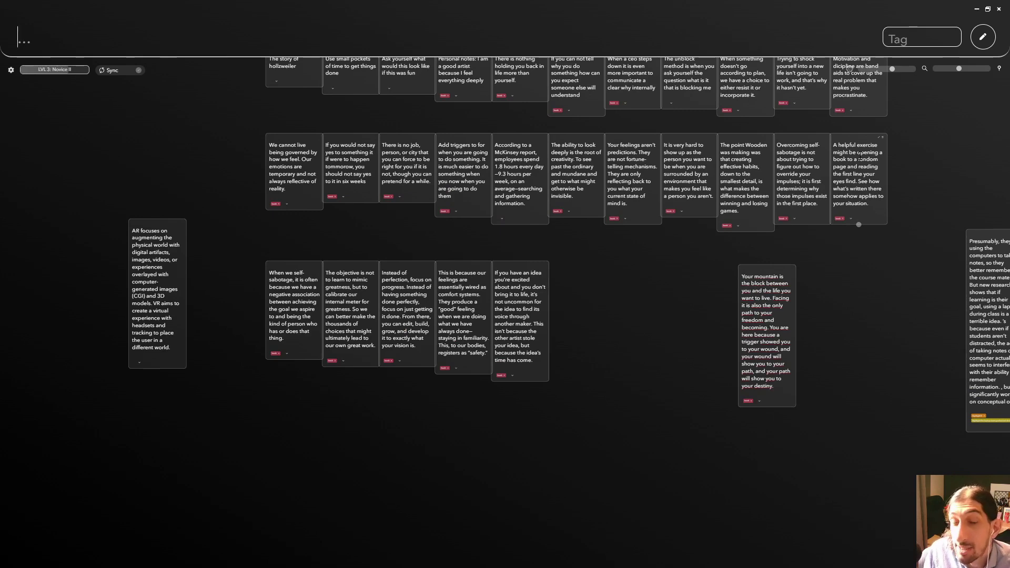
{"action": "scroll", "coordinate": [850, 190], "scroll_direction": "down", "scroll_amount": 1}
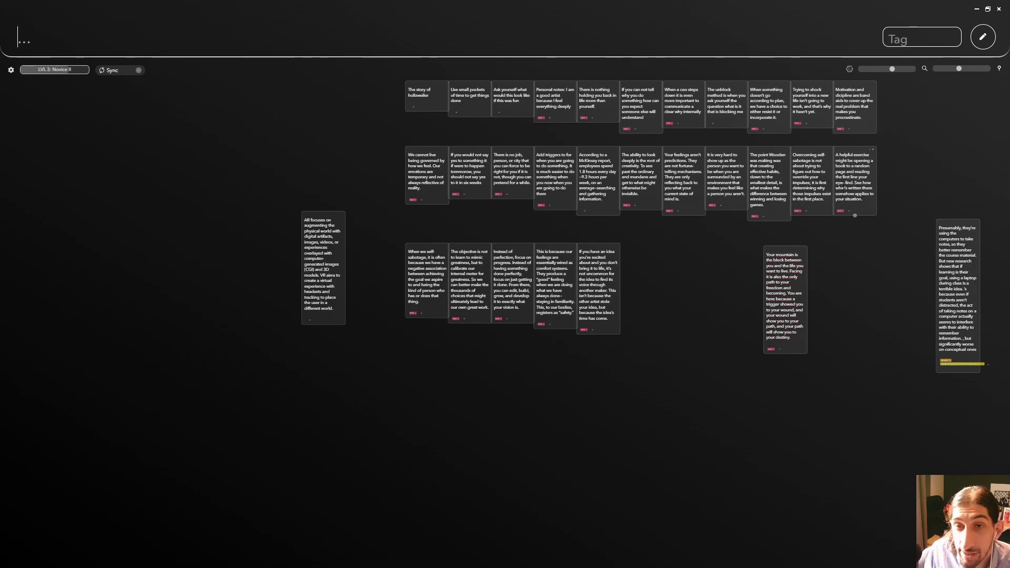
{"action": "scroll", "coordinate": [883, 202], "scroll_direction": "up", "scroll_amount": 1}
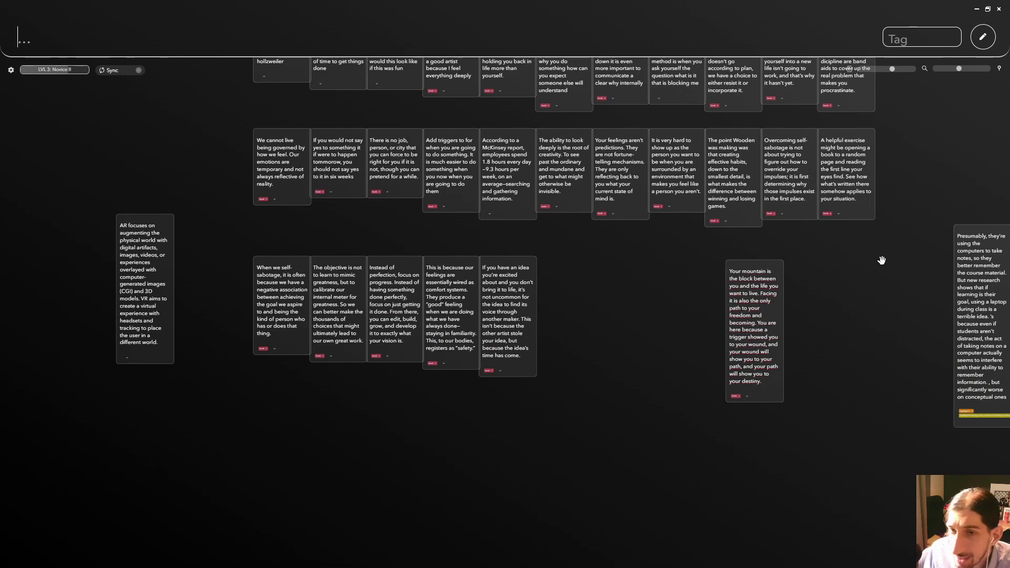
{"action": "scroll", "coordinate": [860, 287], "scroll_direction": "down", "scroll_amount": 1}
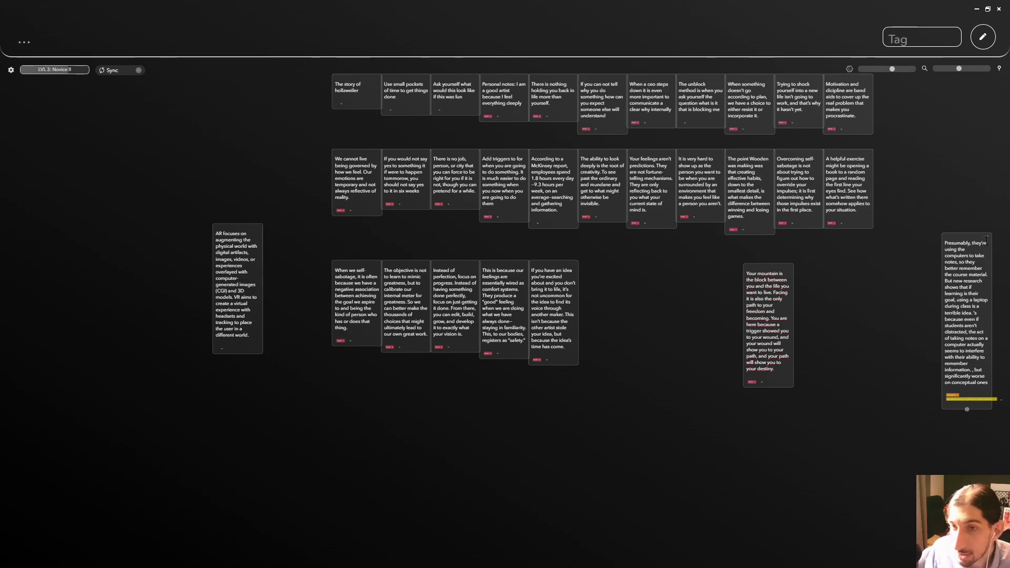
{"action": "scroll", "coordinate": [981, 235], "scroll_direction": "up", "scroll_amount": 5}
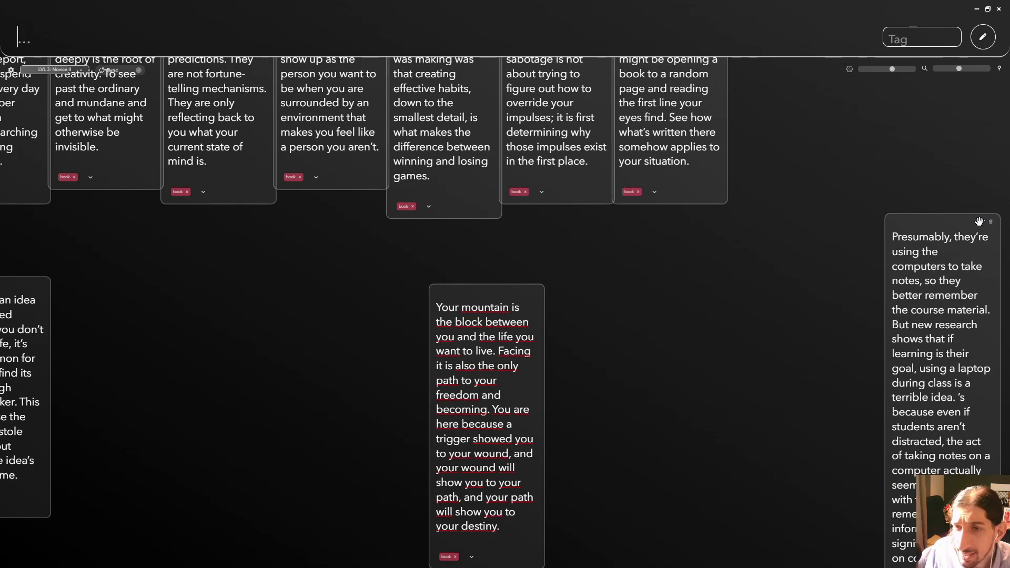
{"action": "scroll", "coordinate": [978, 225], "scroll_direction": "down", "scroll_amount": 1}
{"action": "scroll", "coordinate": [954, 402], "scroll_direction": "down", "scroll_amount": 2}
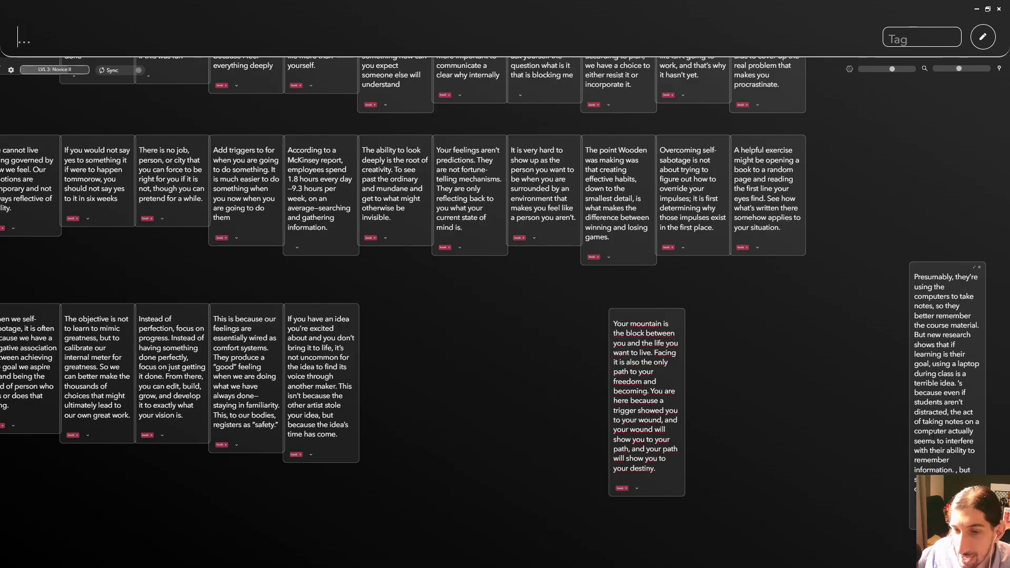
{"action": "left_click", "coordinate": [975, 268]}
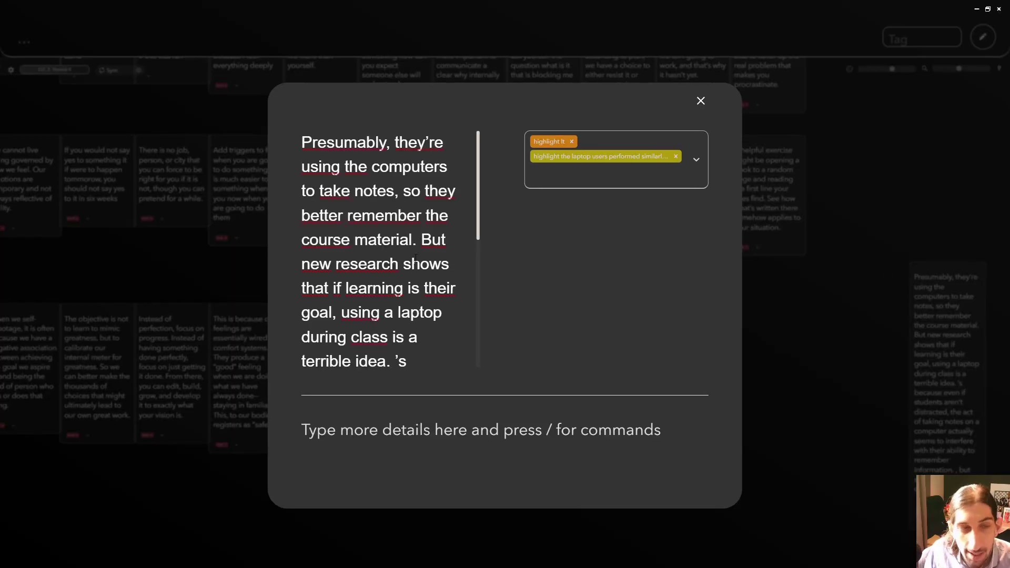
{"action": "scroll", "coordinate": [415, 258], "scroll_direction": "down", "scroll_amount": 5}
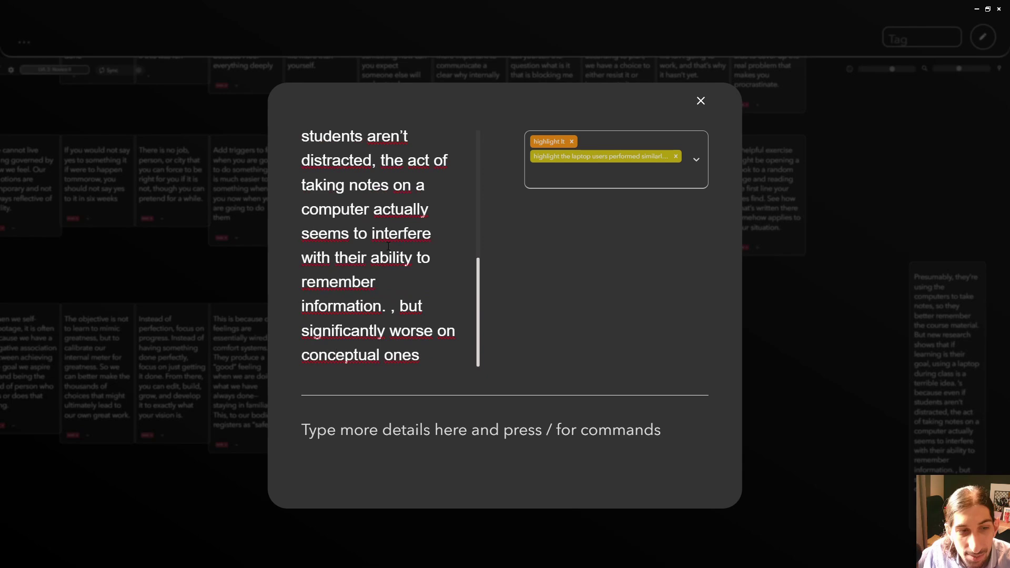
{"action": "left_click", "coordinate": [469, 423]}
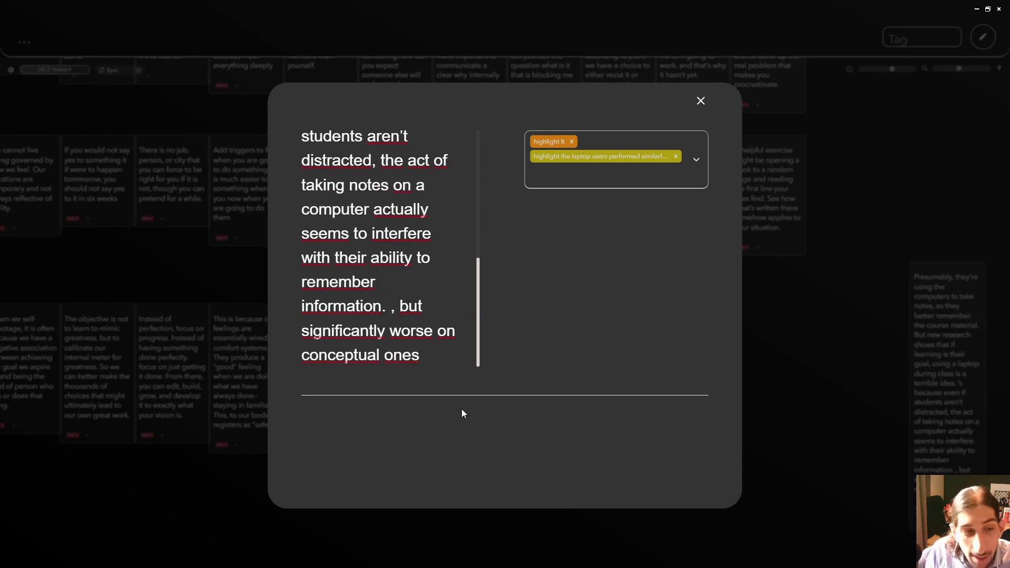
{"action": "type", "text": "/"}
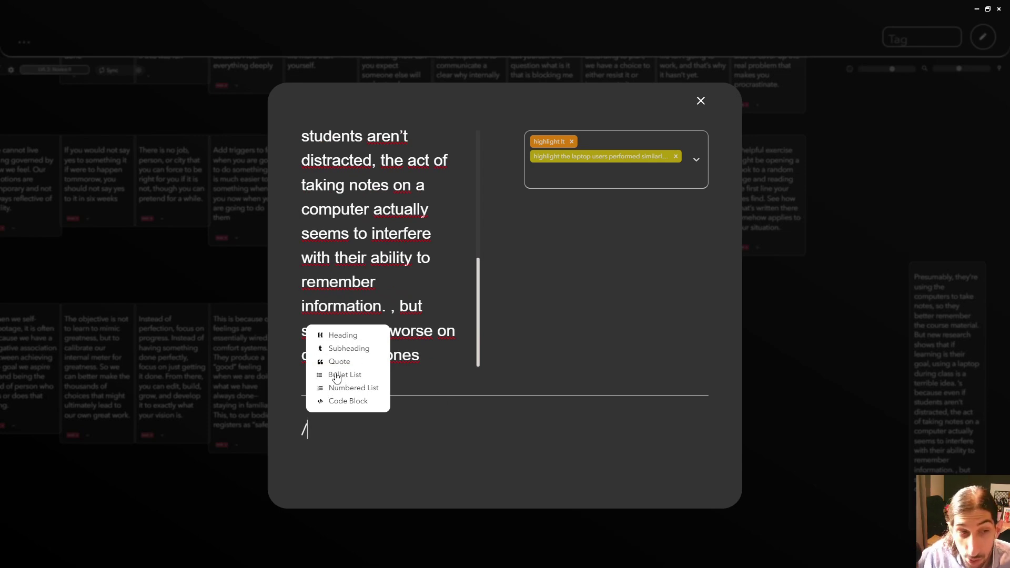
{"action": "key", "text": "BackSpace"}
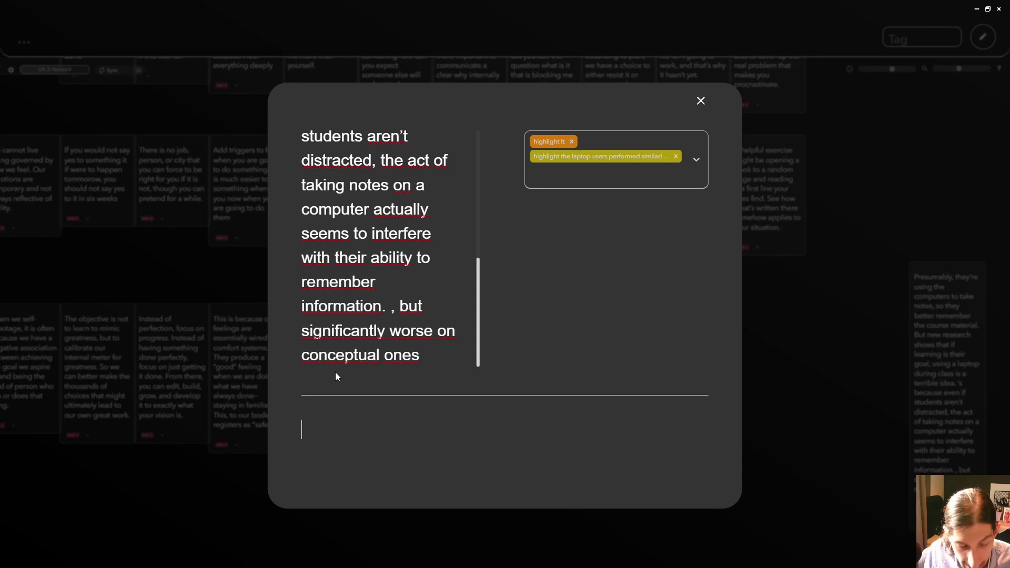
{"action": "left_click", "coordinate": [701, 101]}
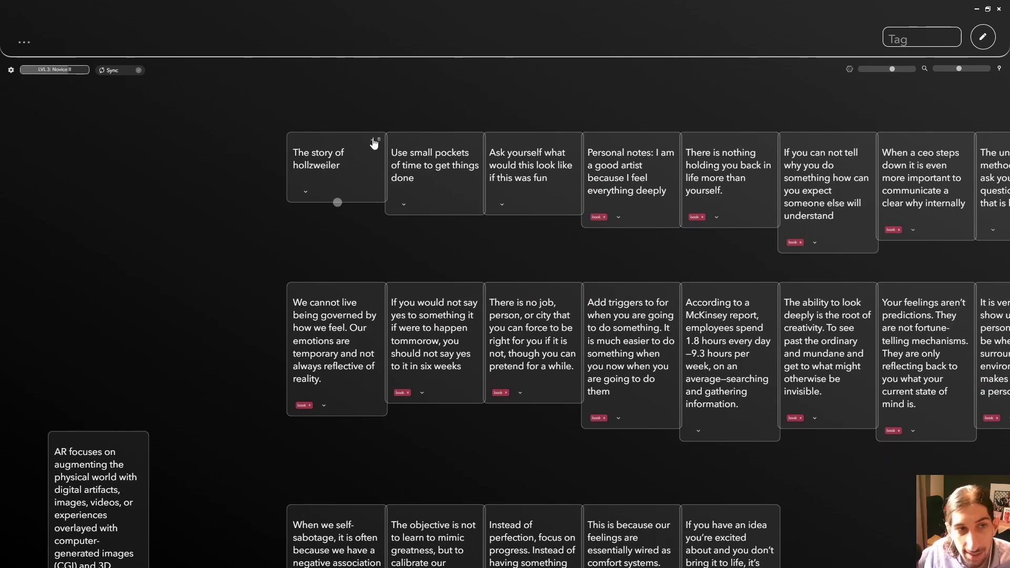
{"action": "left_click", "coordinate": [373, 140]}
{"action": "scroll", "coordinate": [473, 228], "scroll_direction": "down", "scroll_amount": 2}
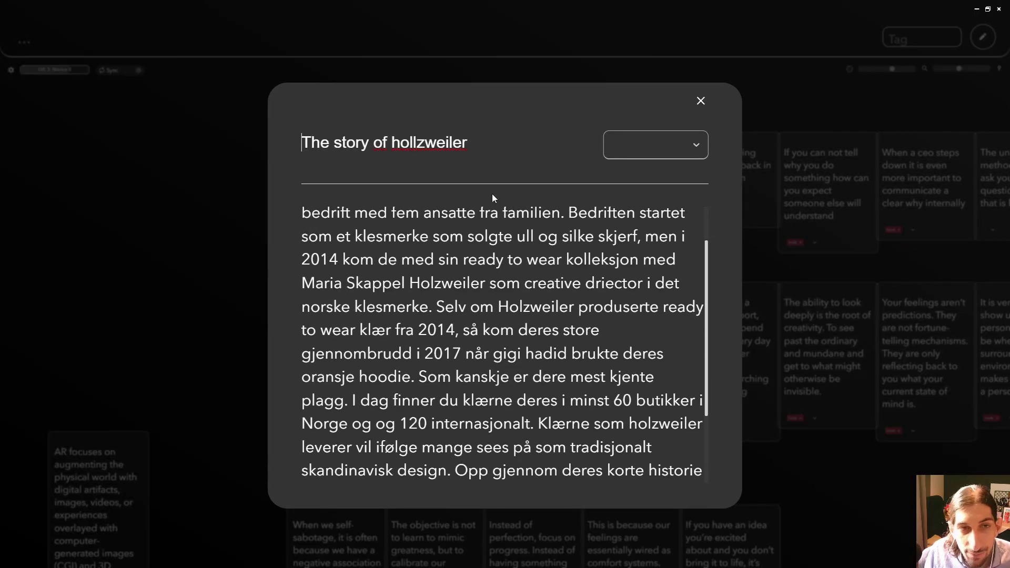
{"action": "scroll", "coordinate": [559, 402], "scroll_direction": "up", "scroll_amount": 1}
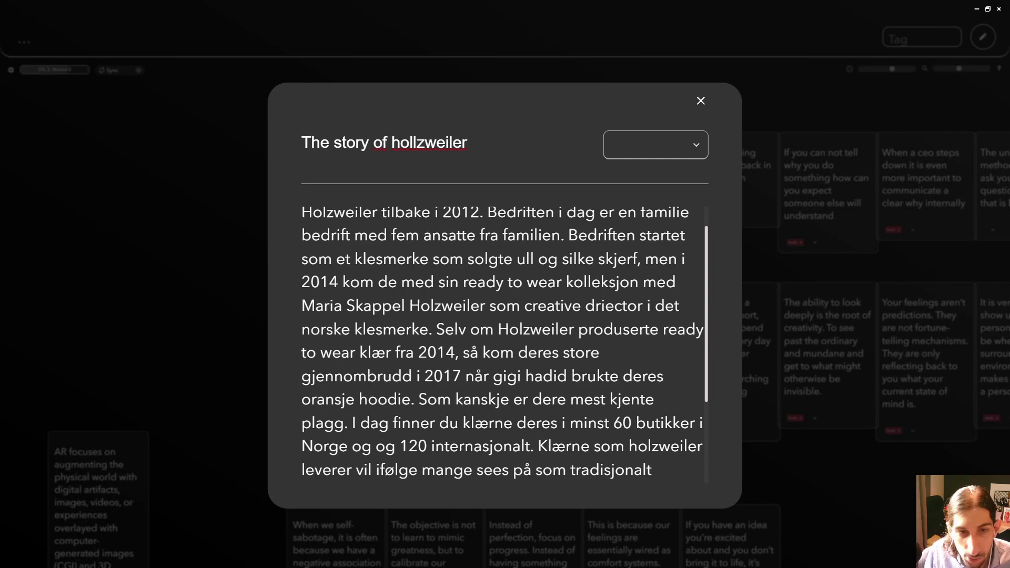
{"action": "scroll", "coordinate": [560, 403], "scroll_direction": "down", "scroll_amount": 5}
{"action": "left_click", "coordinate": [701, 100]}
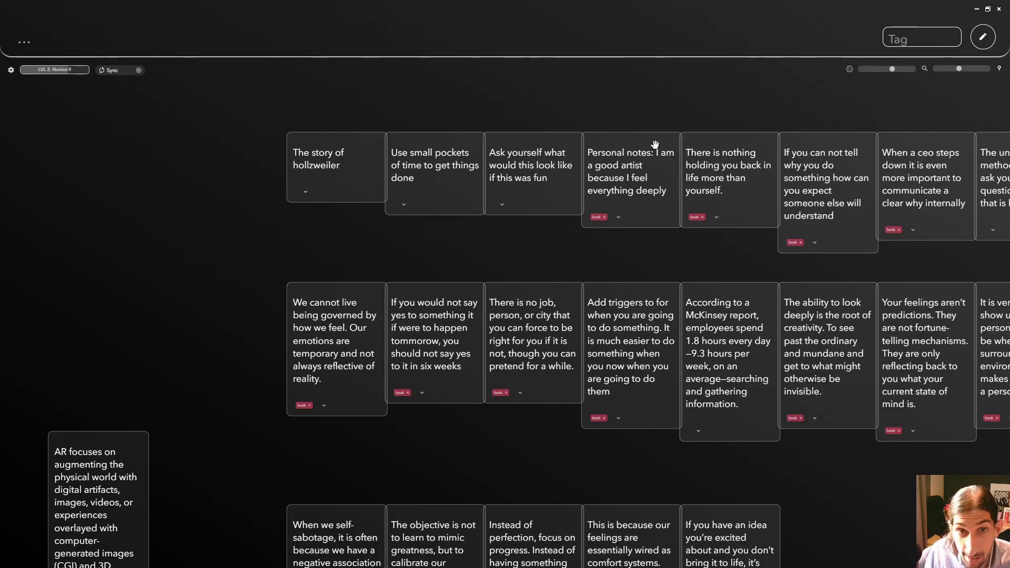
Zoom out over the canvas until all three card rows and both side notes fit in view
{"action": "scroll", "coordinate": [369, 243], "scroll_direction": "down", "scroll_amount": 4}
{"action": "scroll", "coordinate": [391, 236], "scroll_direction": "down", "scroll_amount": 1}
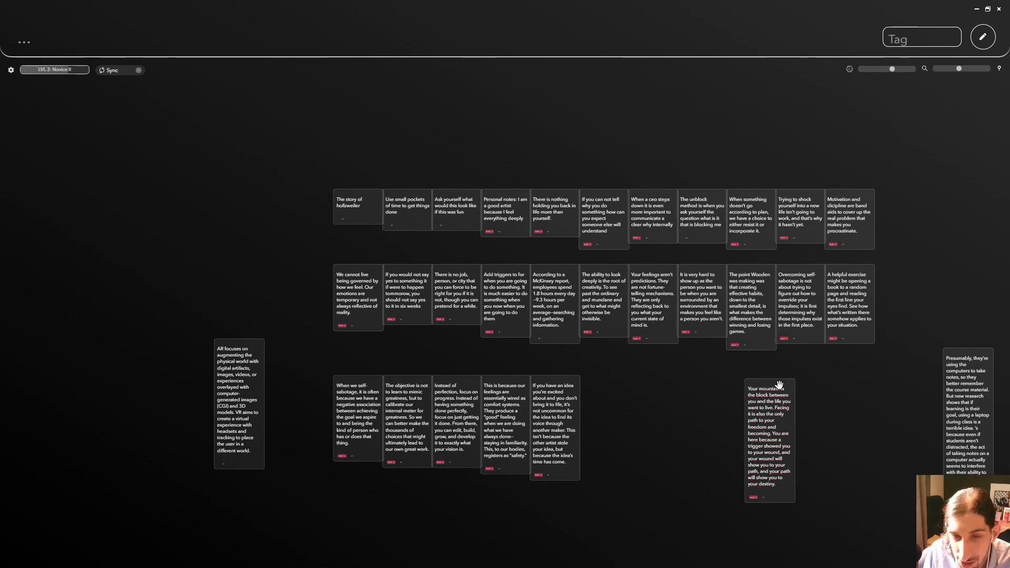
{"action": "scroll", "coordinate": [847, 418], "scroll_direction": "up", "scroll_amount": 2}
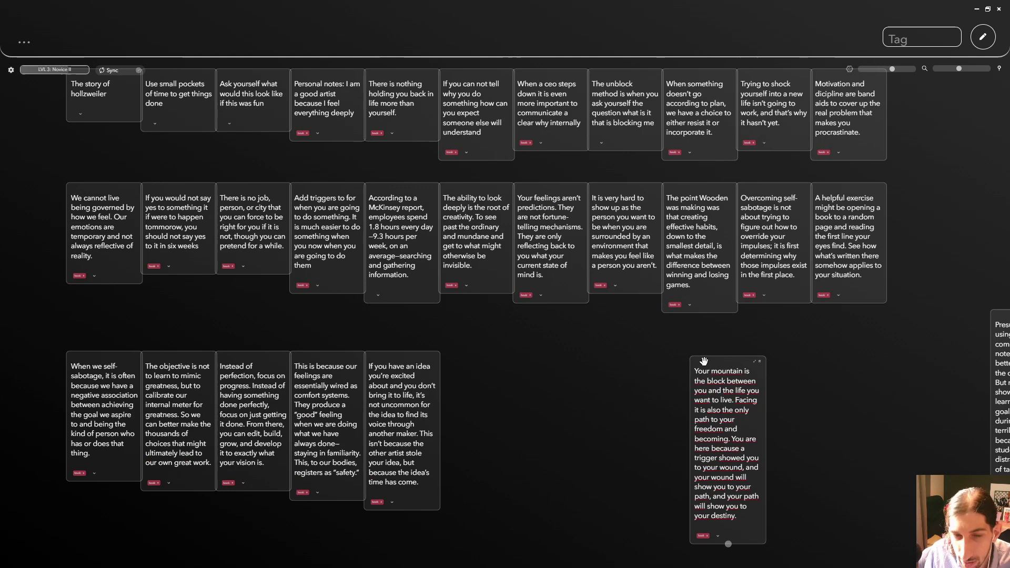
{"action": "scroll", "coordinate": [737, 371], "scroll_direction": "down", "scroll_amount": 1}
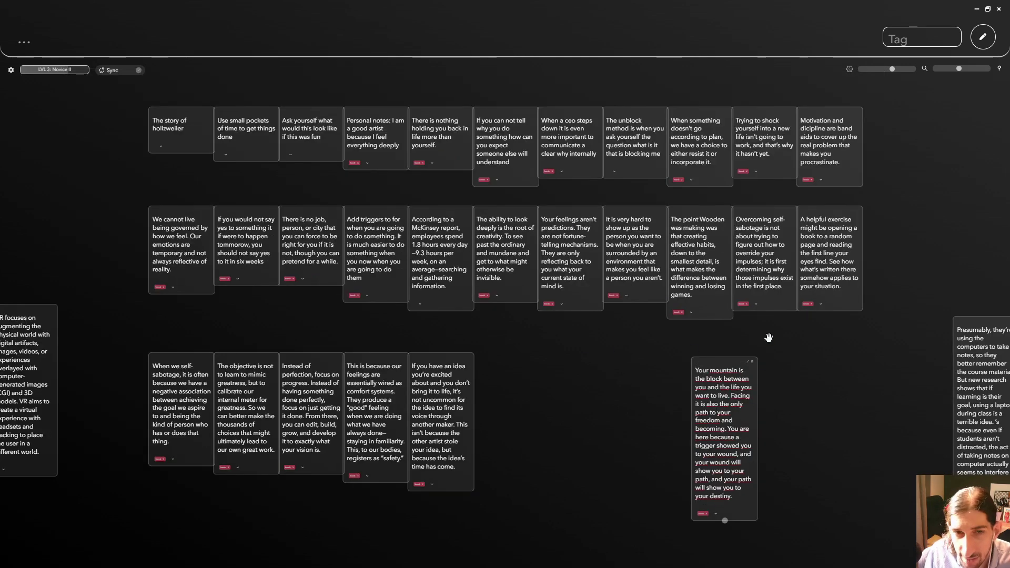
{"action": "scroll", "coordinate": [746, 411], "scroll_direction": "down", "scroll_amount": 1}
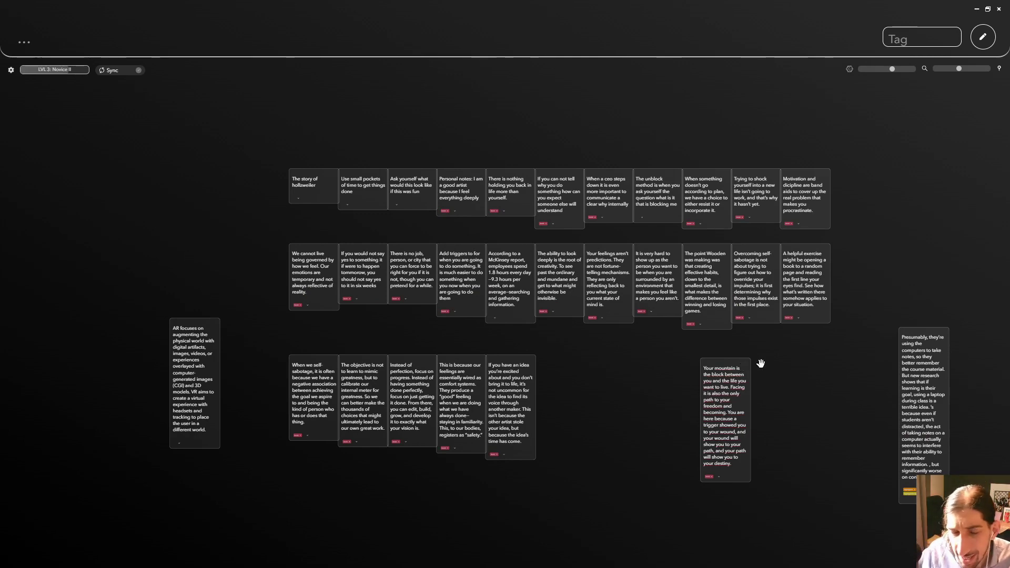
{"action": "scroll", "coordinate": [757, 359], "scroll_direction": "up", "scroll_amount": 2}
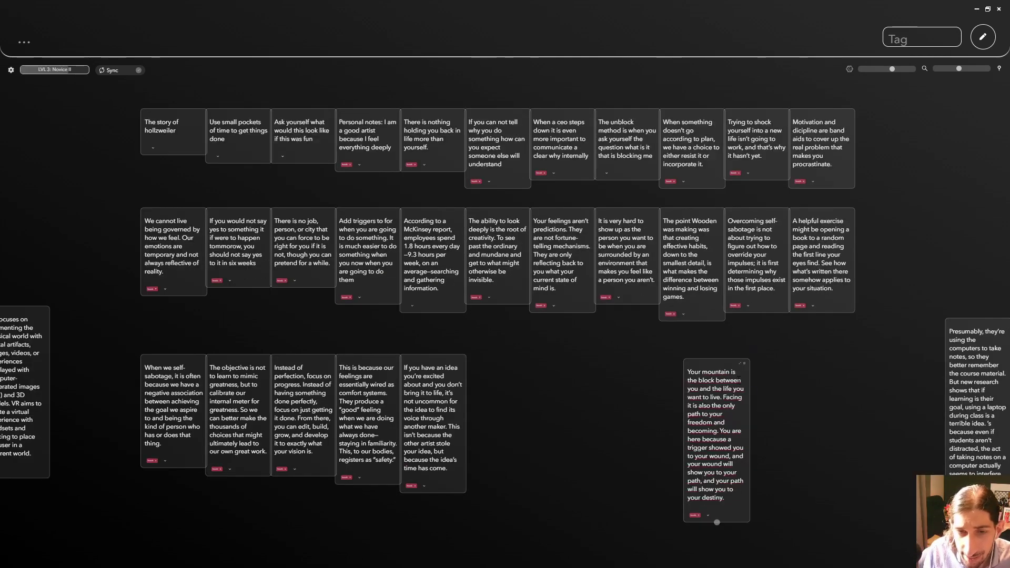
{"action": "left_click", "coordinate": [331, 43]}
{"action": "type", "text": "Creat"}
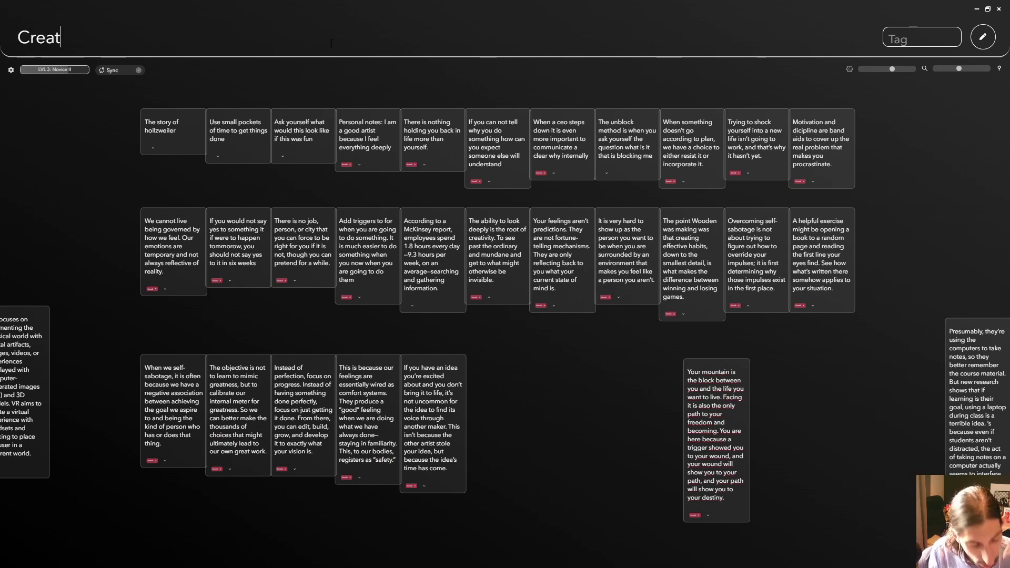
{"action": "type", "text": "ivty"}
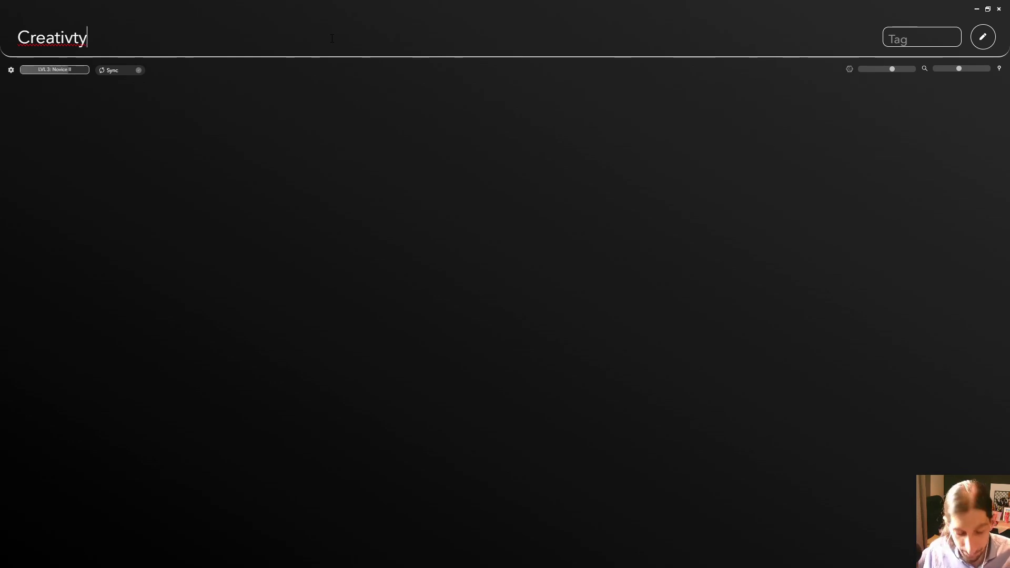
{"action": "key", "text": "Return"}
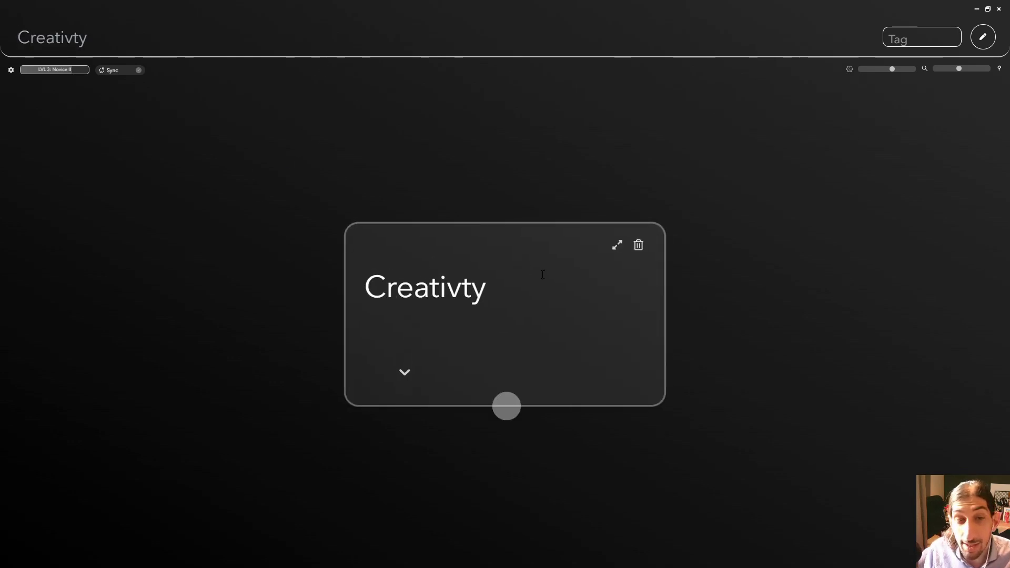
{"action": "left_click", "coordinate": [617, 246]}
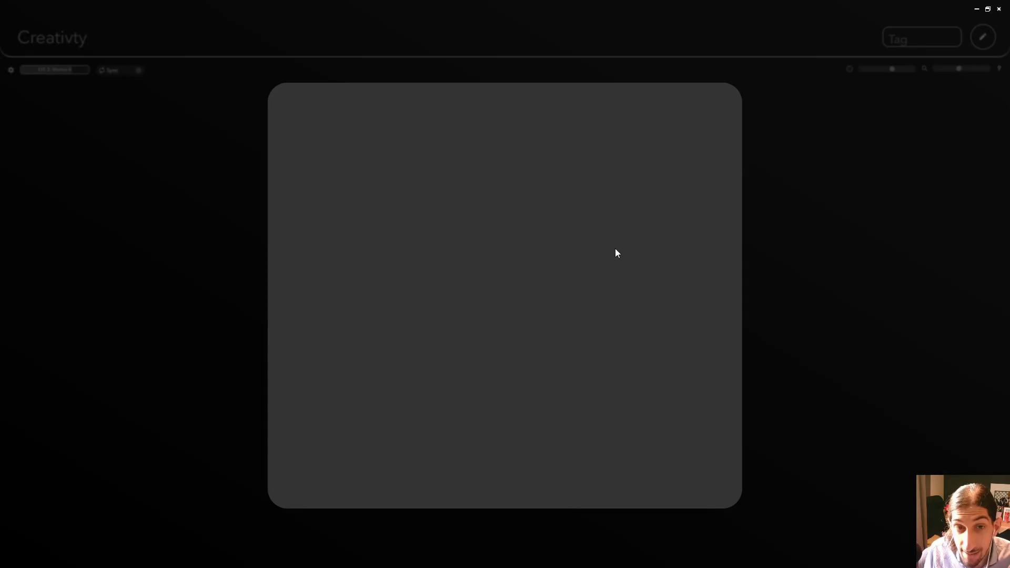
{"action": "left_click", "coordinate": [796, 214]}
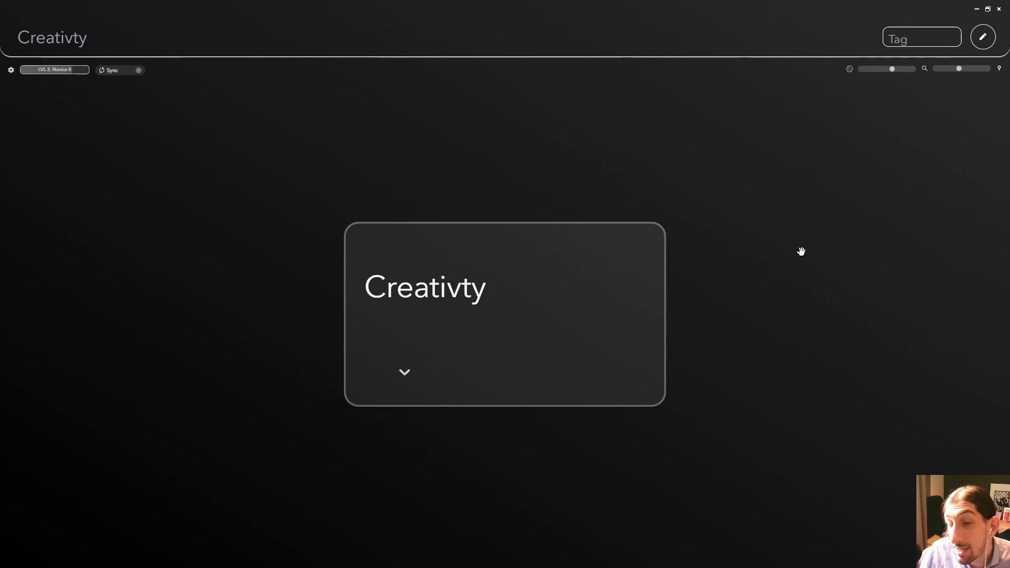
{"action": "mouse_move", "coordinate": [585, 302]}
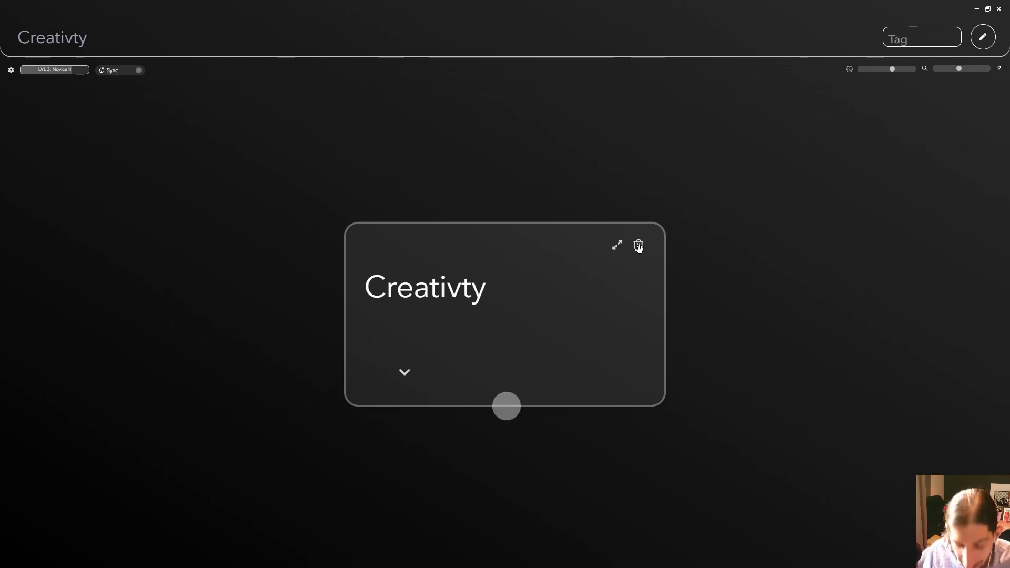
{"action": "left_click", "coordinate": [638, 246]}
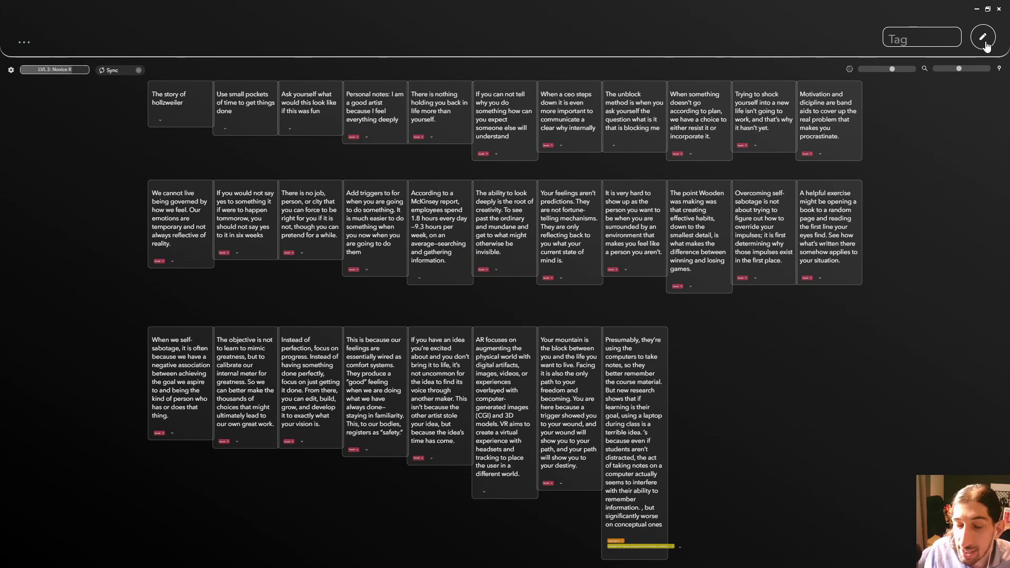
Write a 'tes' line in the dated journal, drag it onto the board, and open that test card
{"action": "left_click", "coordinate": [985, 43]}
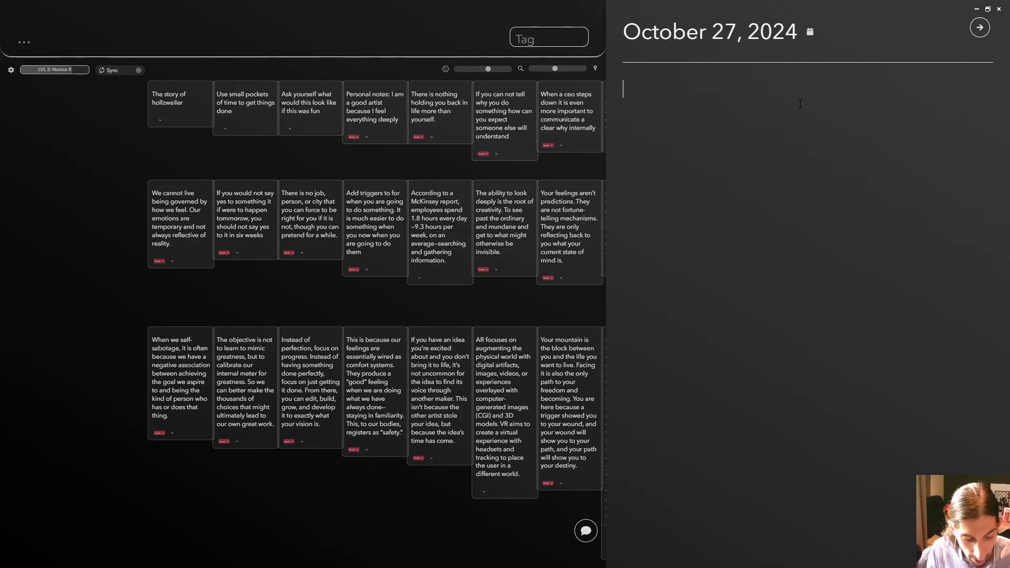
{"action": "type", "text": "test"}
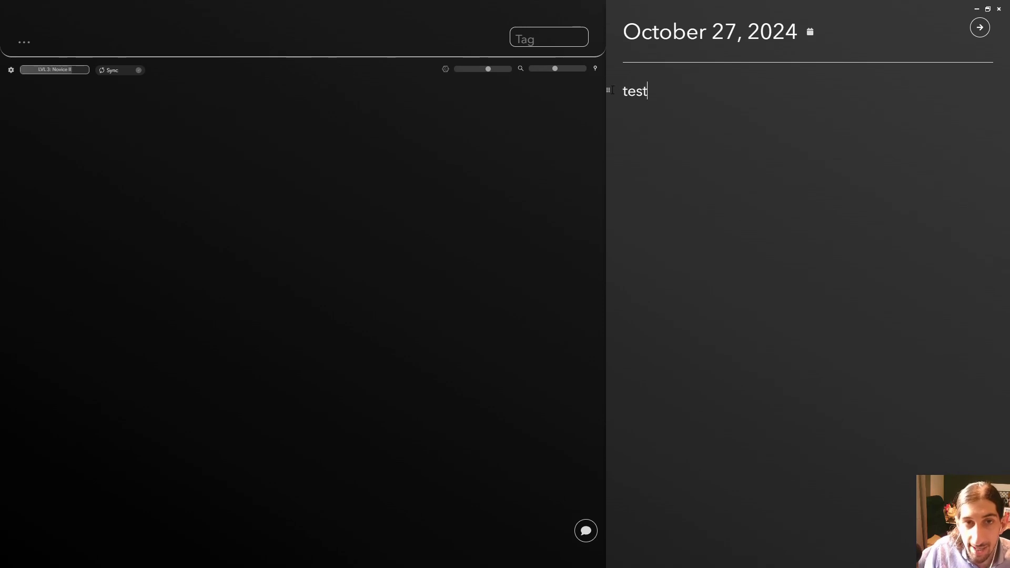
{"action": "left_click_drag", "start_coordinate": [611, 90], "coordinate": [163, 95]}
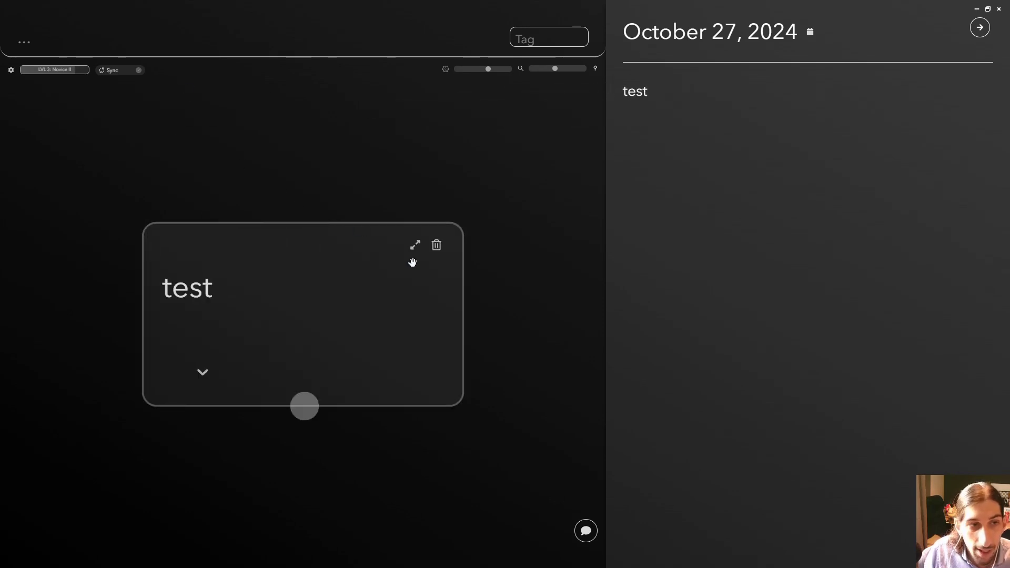
{"action": "left_click", "coordinate": [416, 246]}
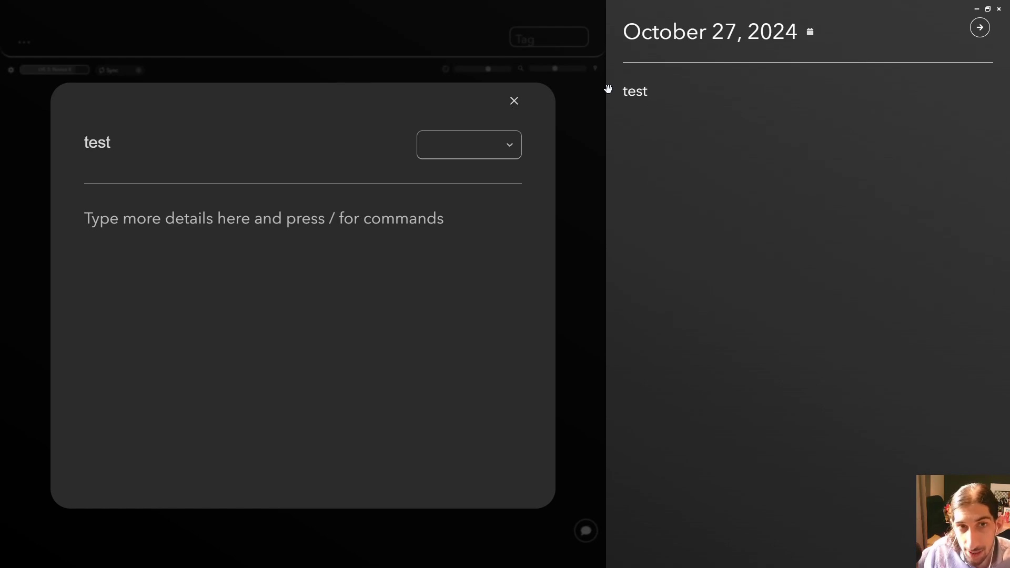
{"action": "left_click_drag", "start_coordinate": [608, 90], "coordinate": [294, 218]}
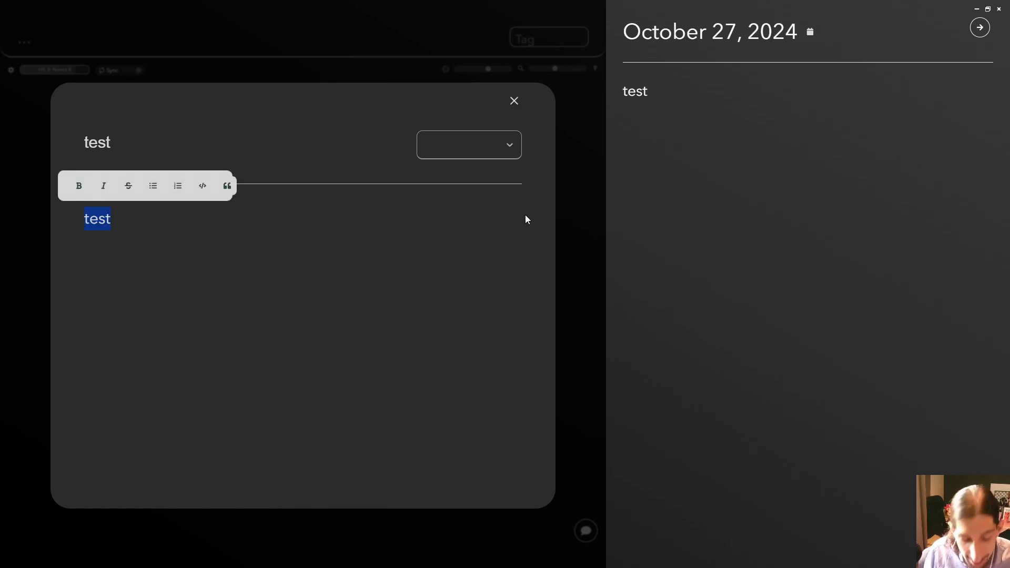
{"action": "key", "text": "BackSpace"}
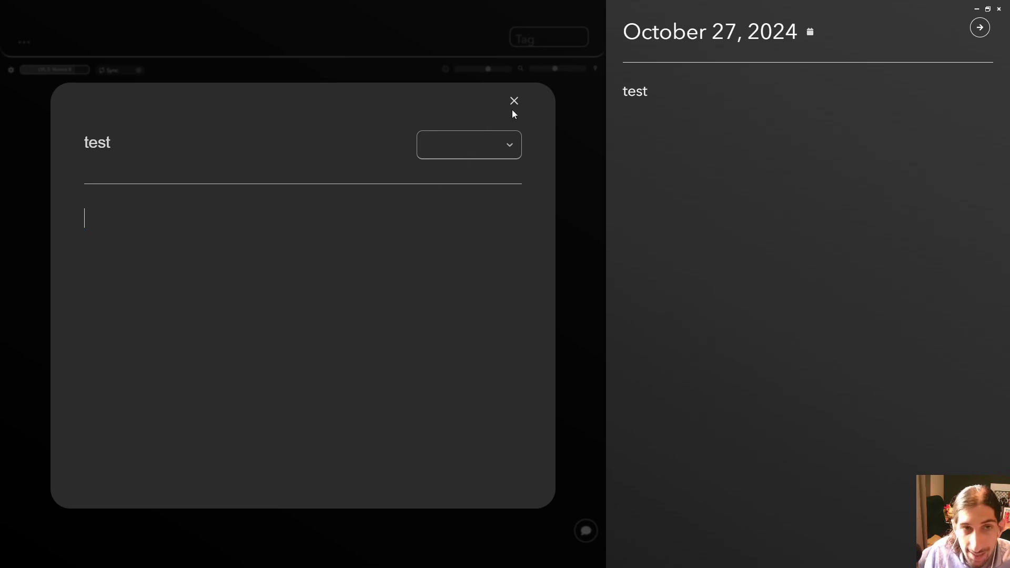
Rewrite the journal line as '### testklrtglggrlgklgrmdklg' and drag the second line into the note's details
{"action": "left_click", "coordinate": [666, 93]}
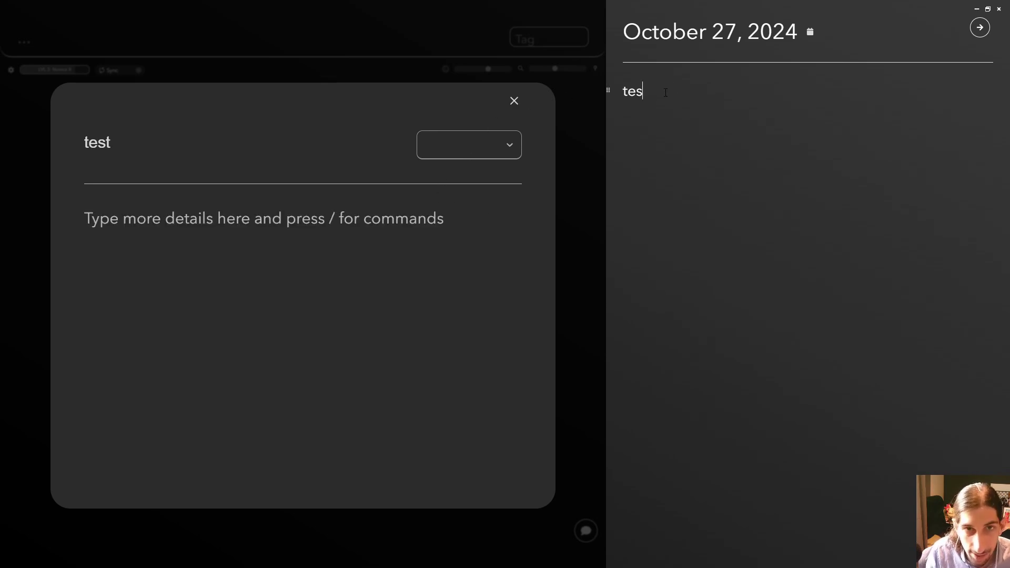
{"action": "key", "text": "BackSpace"}
{"action": "key", "text": "BackSpace"}
{"action": "key", "text": "BackSpace"}
{"action": "type", "text": "#"}
{"action": "key", "text": "BackSpace"}
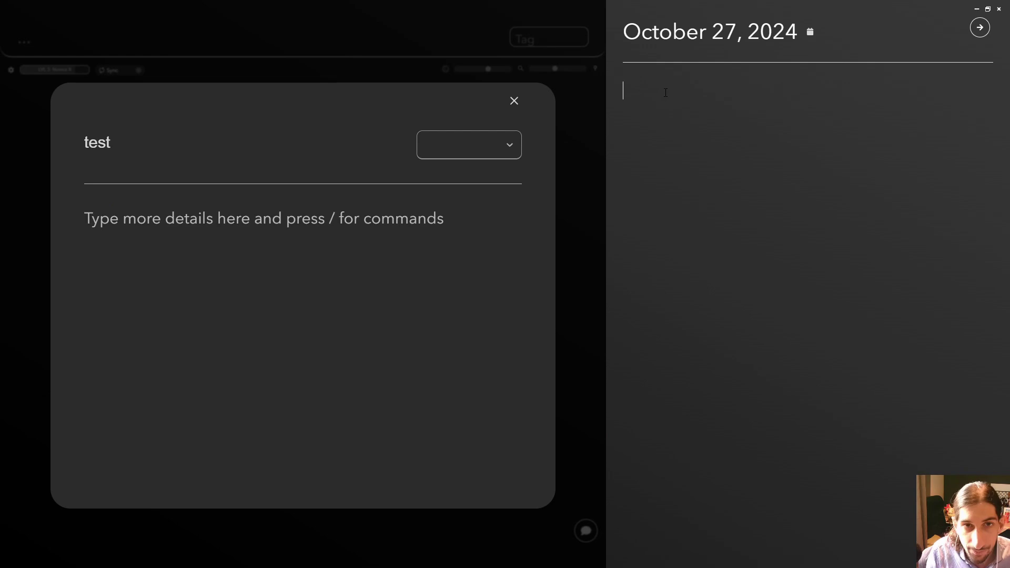
{"action": "type", "text": "### te"}
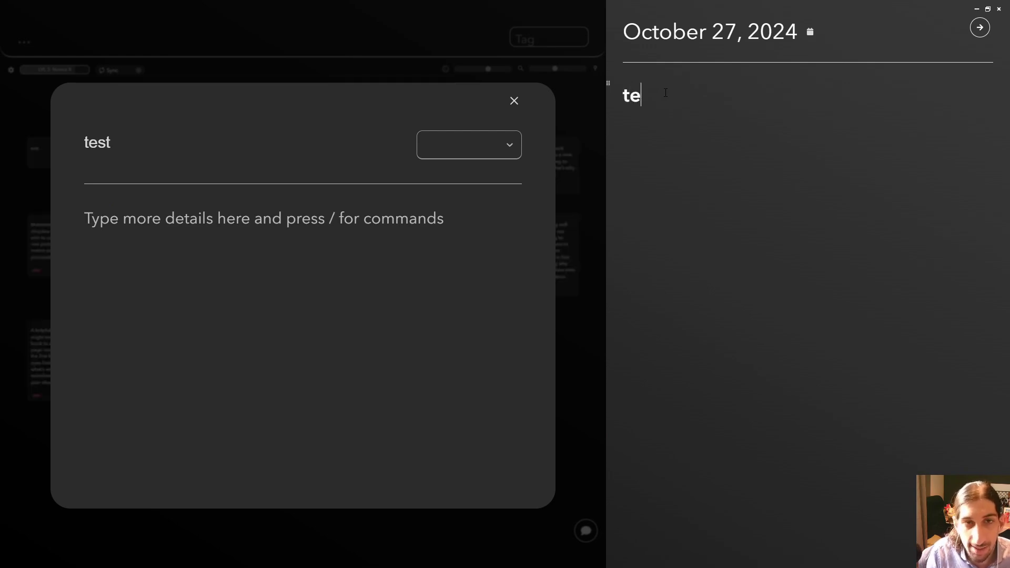
{"action": "type", "text": "stklrtglggrlgklgrmdklg"}
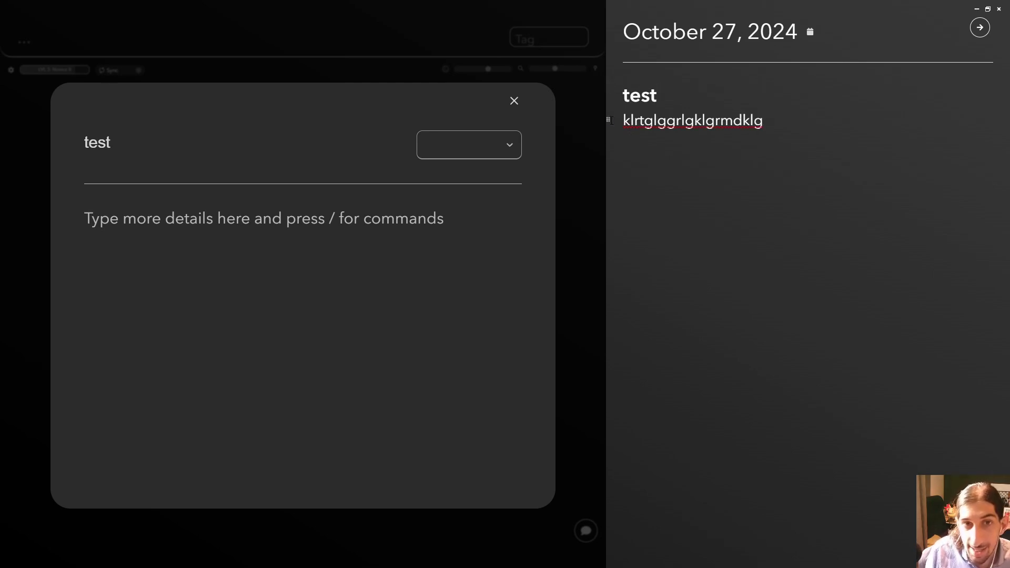
{"action": "left_click_drag", "start_coordinate": [608, 121], "coordinate": [223, 216]}
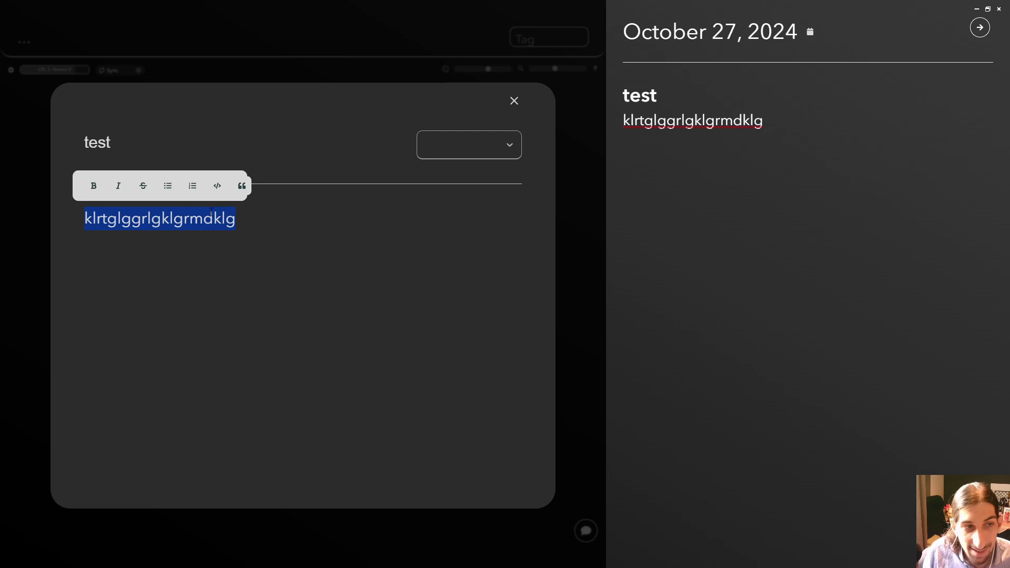
Close the test note, delete the journal entry's text, and hide the journal panel
{"action": "left_click", "coordinate": [514, 102]}
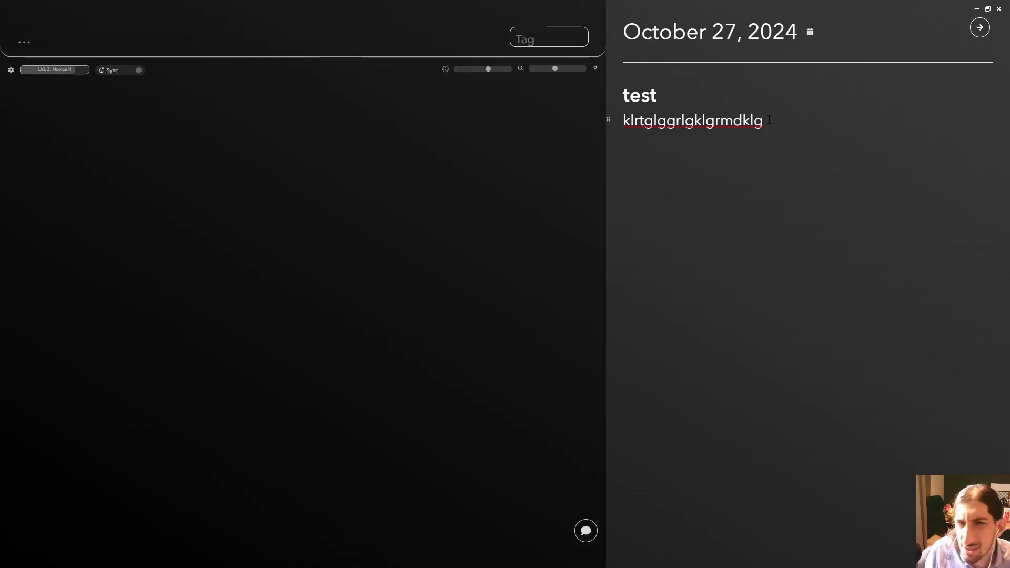
{"action": "double_click", "coordinate": [647, 122]}
{"action": "key", "text": "BackSpace"}
{"action": "key", "text": "BackSpace"}
{"action": "key", "text": "BackSpace"}
{"action": "key", "text": "BackSpace"}
{"action": "key", "text": "BackSpace"}
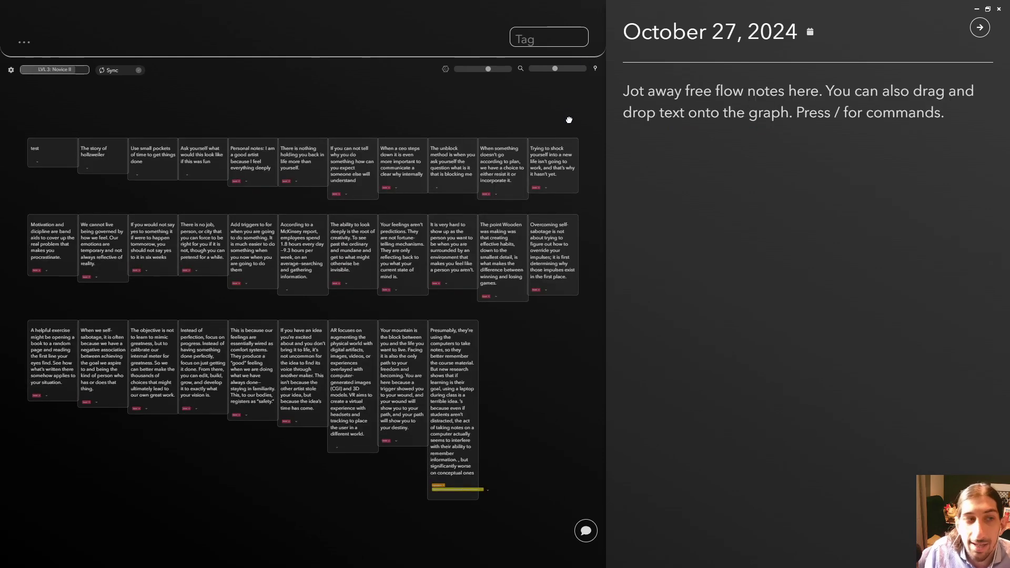
{"action": "scroll", "coordinate": [148, 172], "scroll_direction": "up", "scroll_amount": 5}
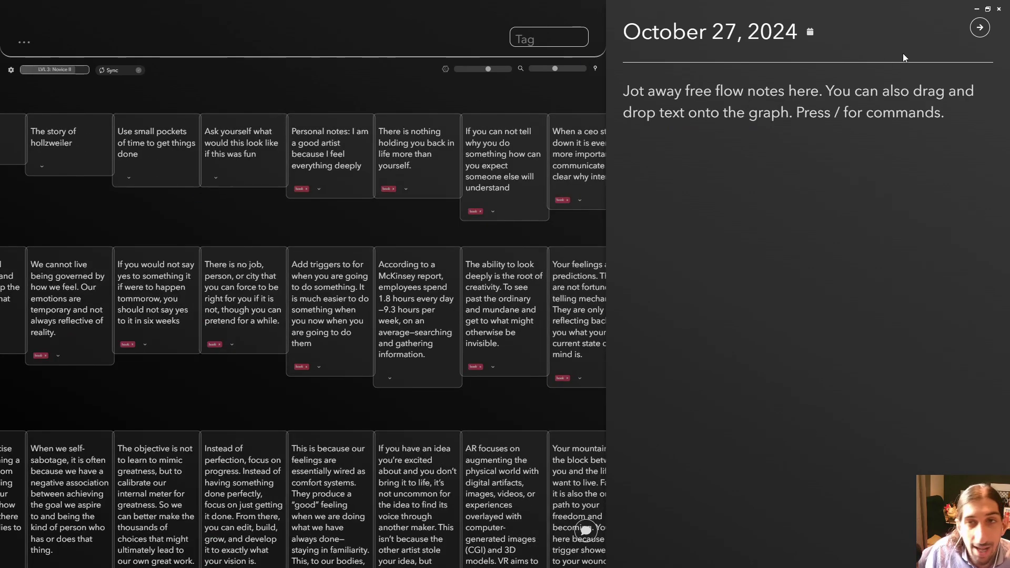
{"action": "left_click", "coordinate": [980, 27]}
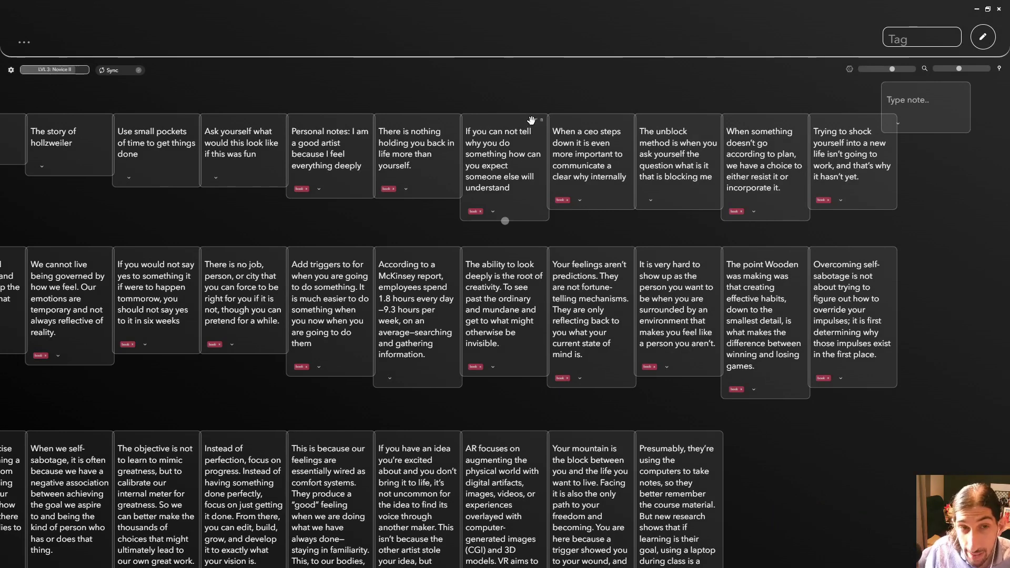
Open the card about explaining why you do something, then close its editor
{"action": "left_click", "coordinate": [535, 122]}
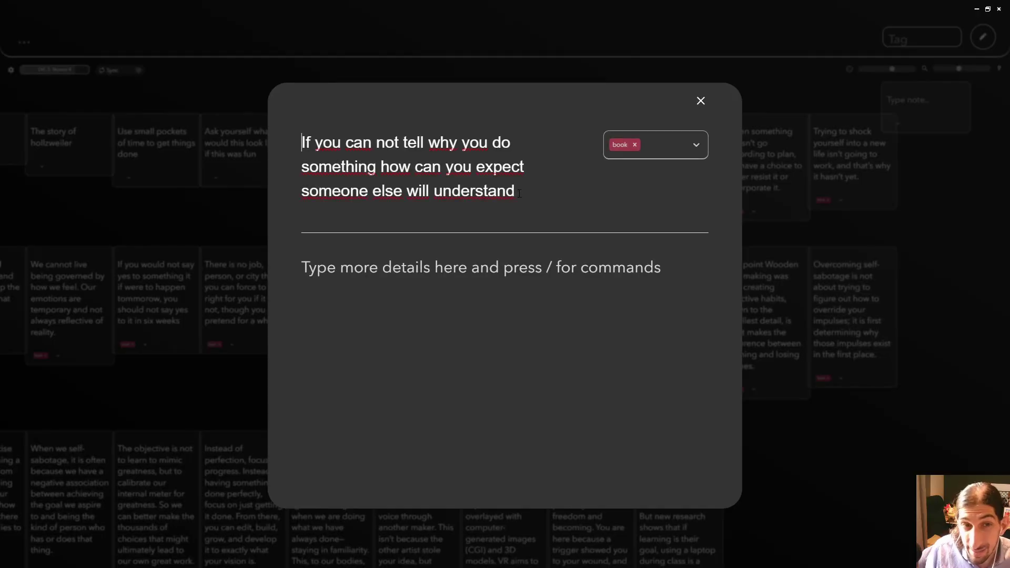
{"action": "left_click", "coordinate": [390, 266]}
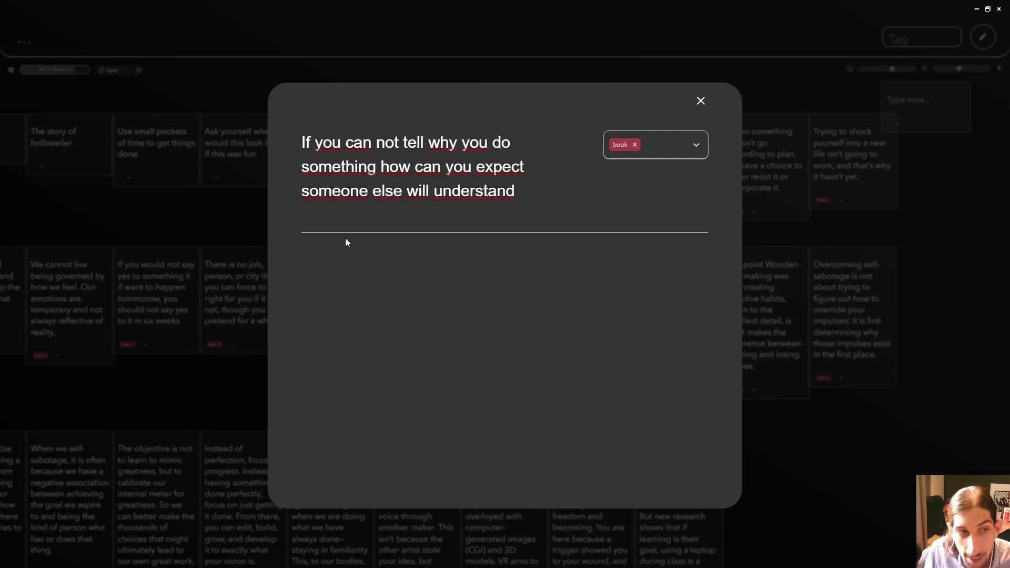
{"action": "left_click", "coordinate": [699, 102]}
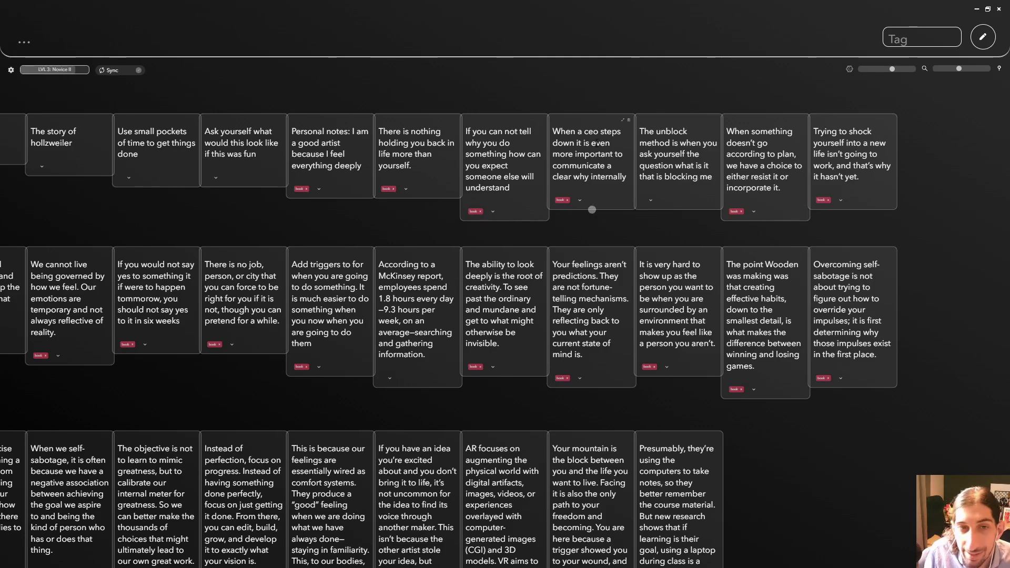
Zoom the canvas in and out, finishing on the full three-row grid of quote cards
{"action": "scroll", "coordinate": [569, 158], "scroll_direction": "down", "scroll_amount": 5}
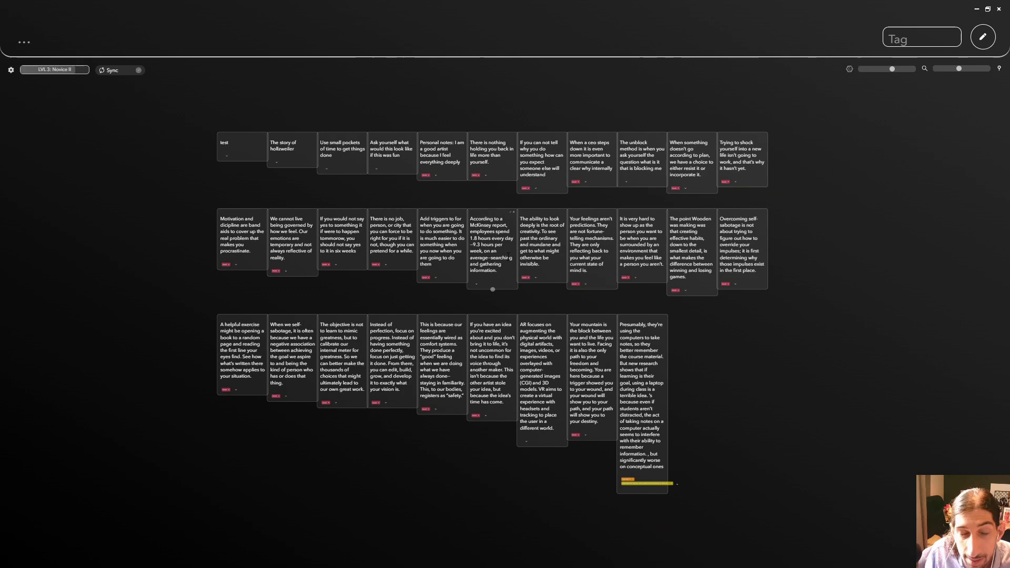
{"action": "scroll", "coordinate": [692, 310], "scroll_direction": "up", "scroll_amount": 2}
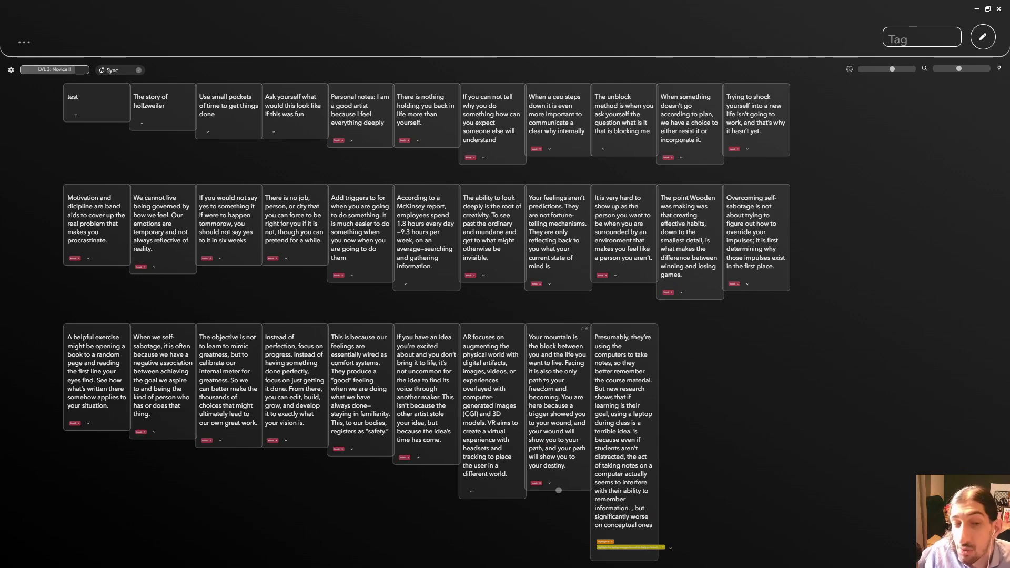
{"action": "scroll", "coordinate": [534, 380], "scroll_direction": "down", "scroll_amount": 2}
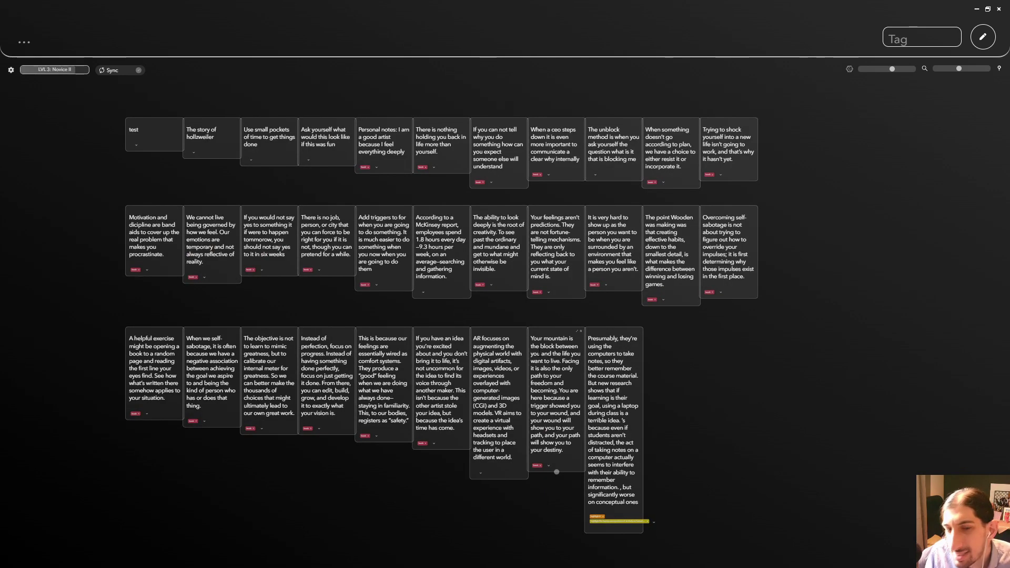
{"action": "scroll", "coordinate": [577, 389], "scroll_direction": "up", "scroll_amount": 2}
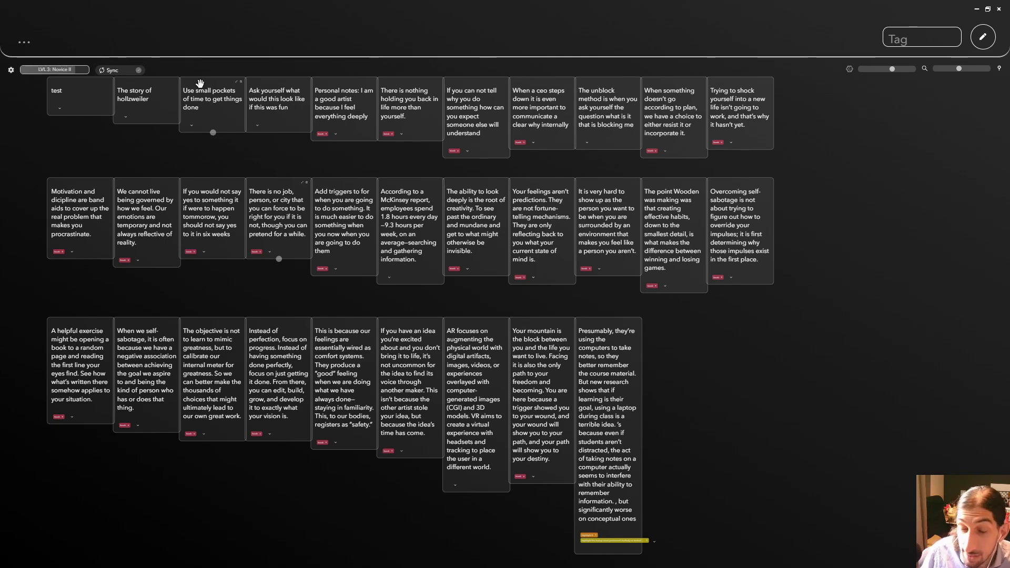
{"action": "scroll", "coordinate": [200, 83], "scroll_direction": "down", "scroll_amount": 2}
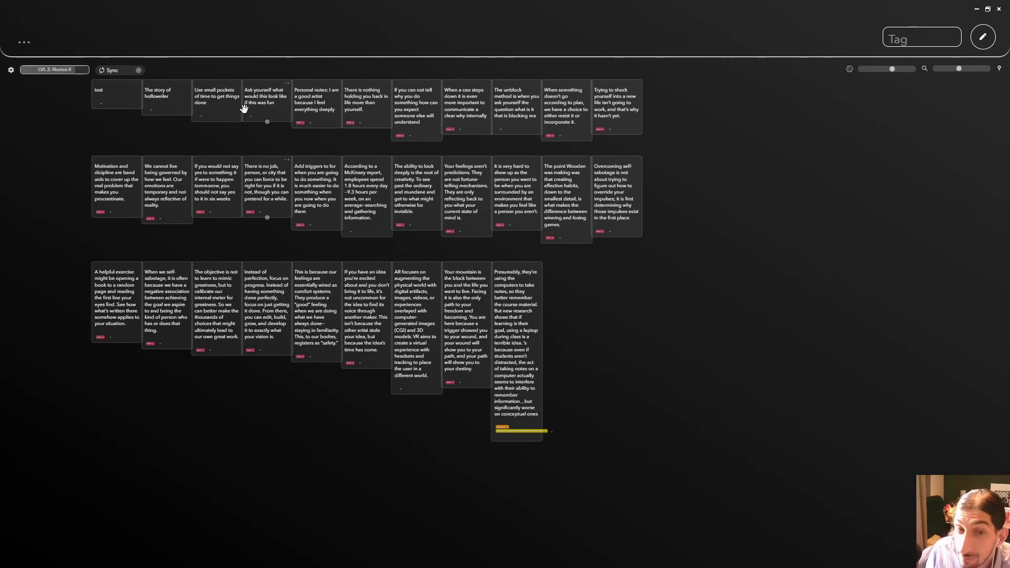
{"action": "scroll", "coordinate": [68, 140], "scroll_direction": "down", "scroll_amount": 2}
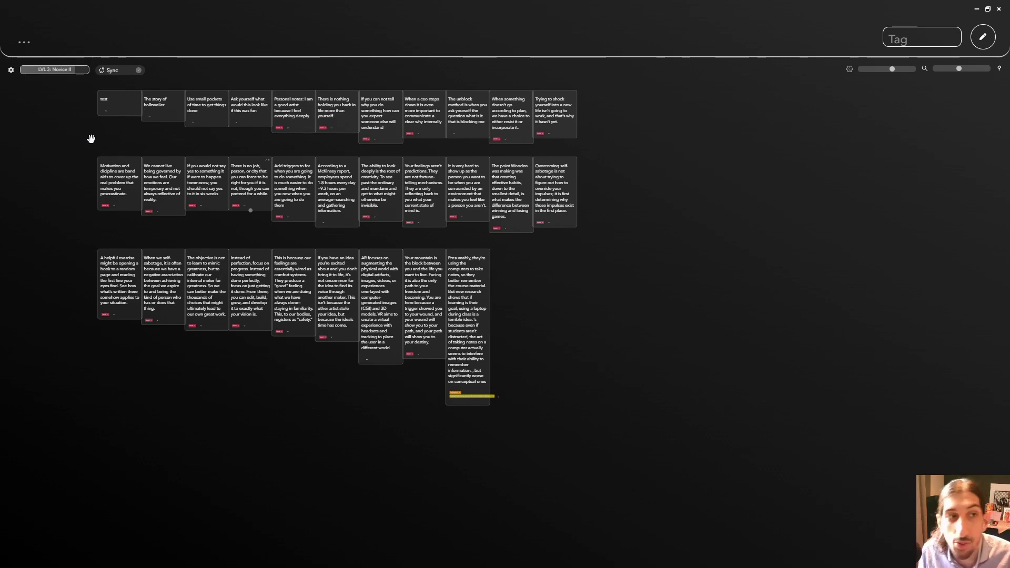
{"action": "scroll", "coordinate": [78, 158], "scroll_direction": "up", "scroll_amount": 1}
{"action": "scroll", "coordinate": [77, 158], "scroll_direction": "down", "scroll_amount": 1}
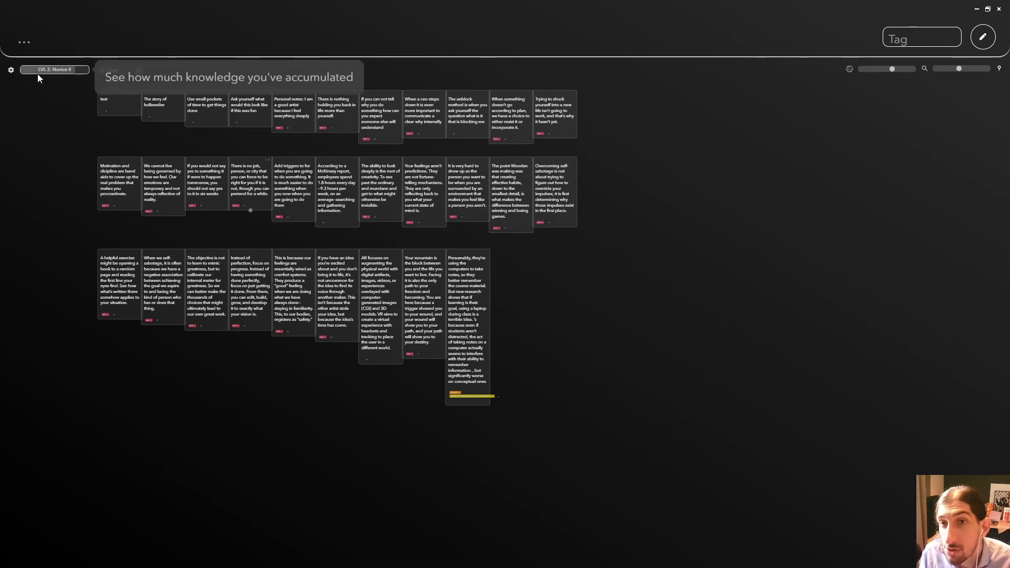
{"action": "type", "text": "Write a report using all my open notes"}
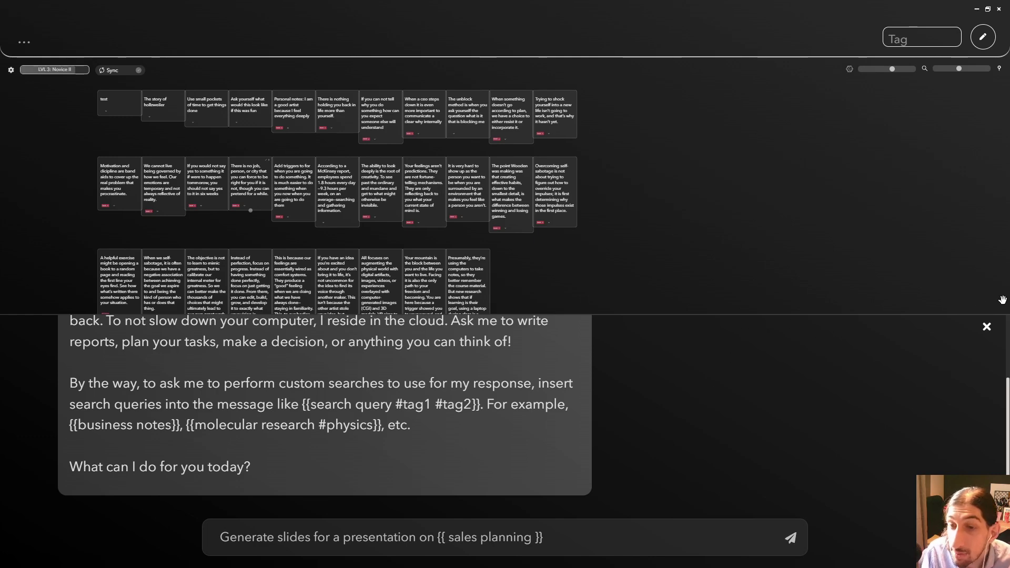
{"action": "left_click", "coordinate": [987, 327]}
Drag the empty 'Type note' box toward the canvas middle, then close it
{"action": "scroll", "coordinate": [984, 333], "scroll_direction": "up", "scroll_amount": 3}
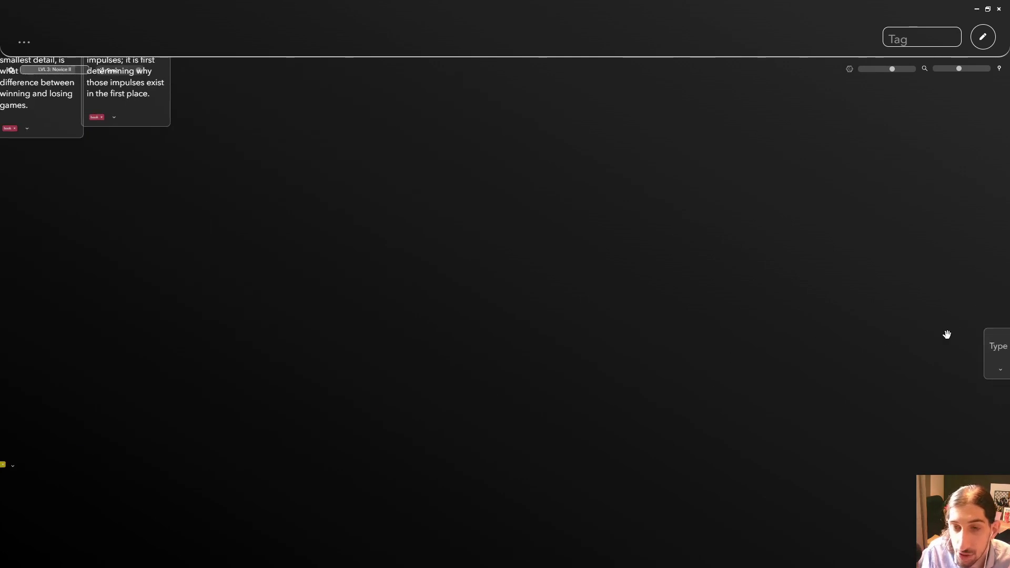
{"action": "scroll", "coordinate": [947, 335], "scroll_direction": "down", "scroll_amount": 3}
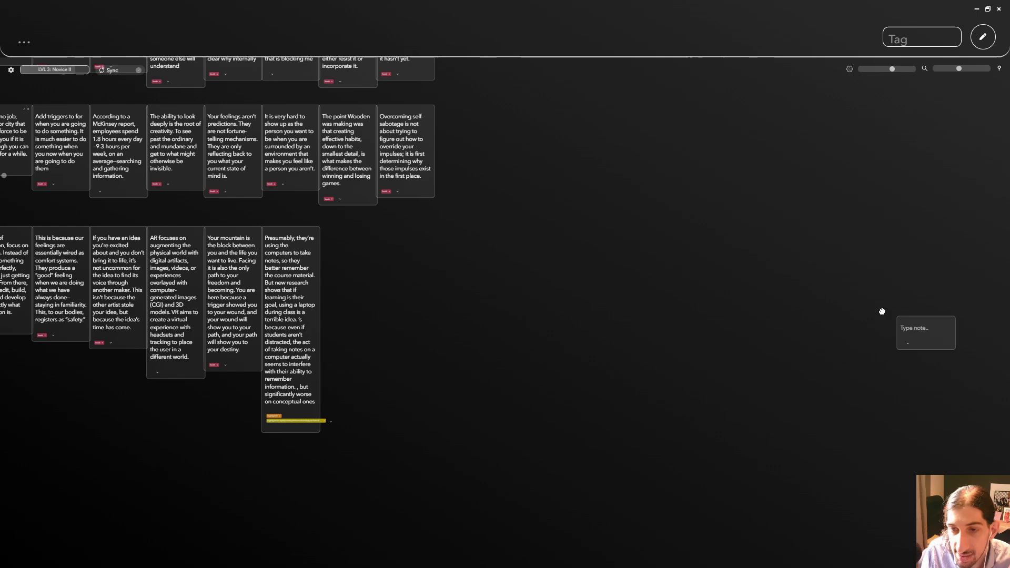
{"action": "left_click_drag", "start_coordinate": [882, 312], "coordinate": [659, 242]}
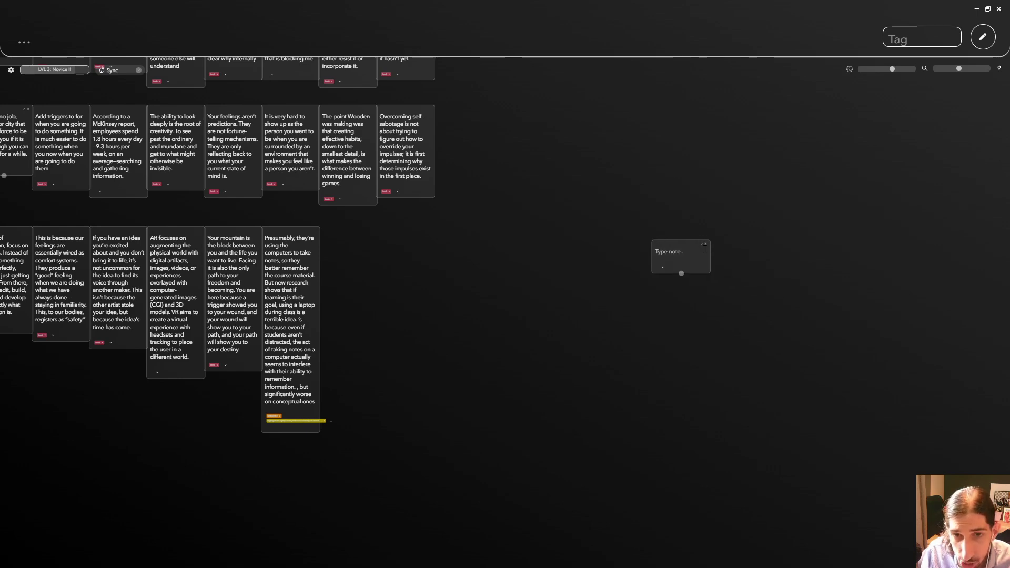
{"action": "scroll", "coordinate": [705, 250], "scroll_direction": "up", "scroll_amount": 3}
{"action": "left_click", "coordinate": [709, 236]}
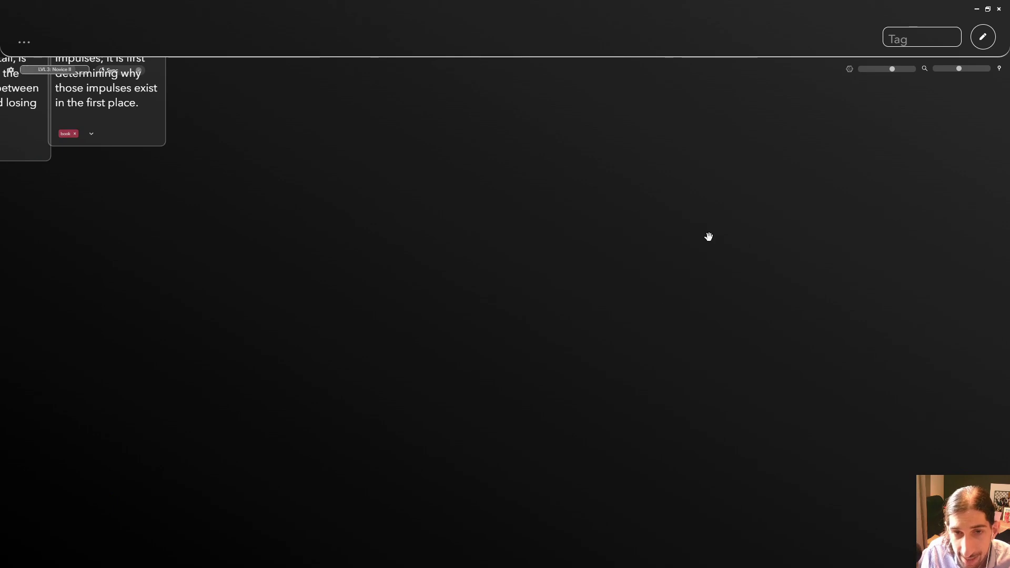
{"action": "scroll", "coordinate": [626, 253], "scroll_direction": "down", "scroll_amount": 5}
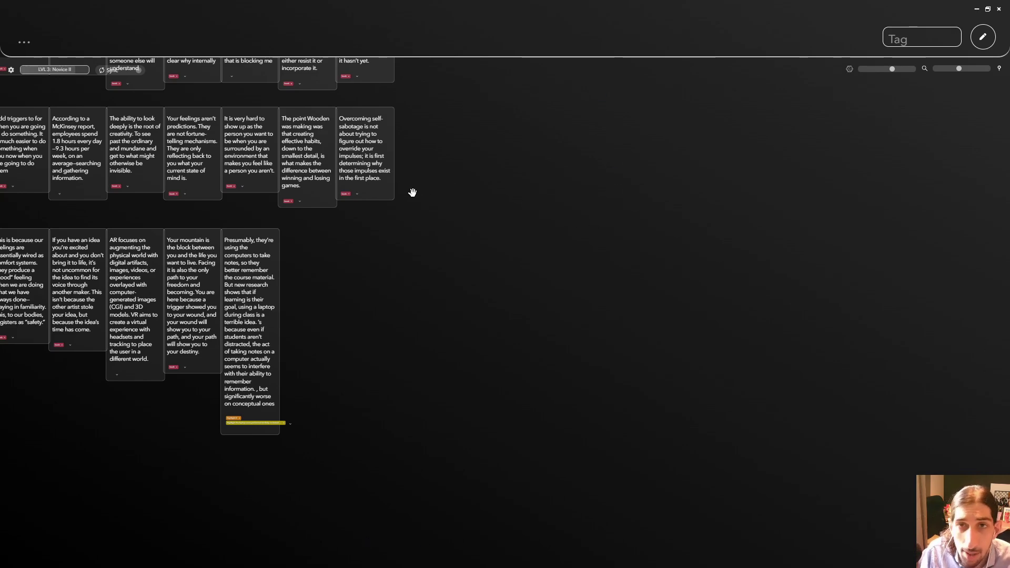
Zoom out until all 31 quote cards in three rows are visible
{"action": "scroll", "coordinate": [413, 191], "scroll_direction": "down", "scroll_amount": 5}
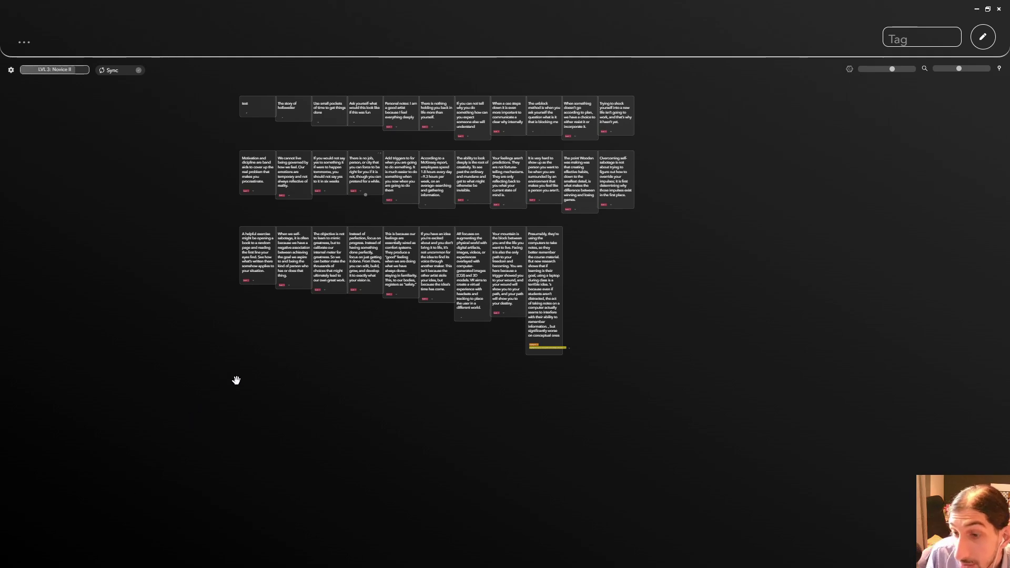
{"action": "scroll", "coordinate": [243, 385], "scroll_direction": "up", "scroll_amount": 1}
{"action": "scroll", "coordinate": [242, 386], "scroll_direction": "up", "scroll_amount": 1}
{"action": "scroll", "coordinate": [241, 387], "scroll_direction": "down", "scroll_amount": 2}
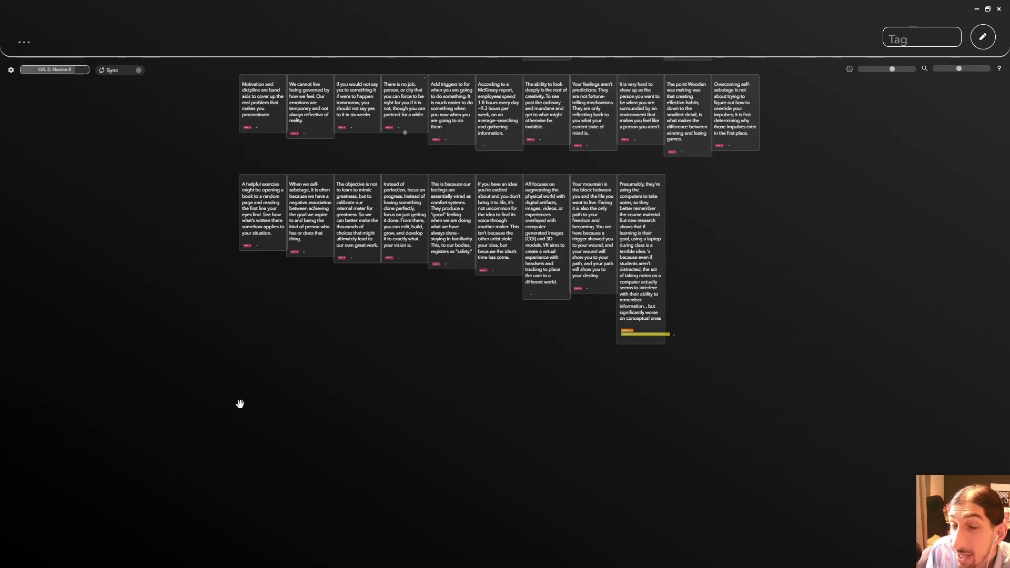
{"action": "scroll", "coordinate": [265, 388], "scroll_direction": "up", "scroll_amount": 1}
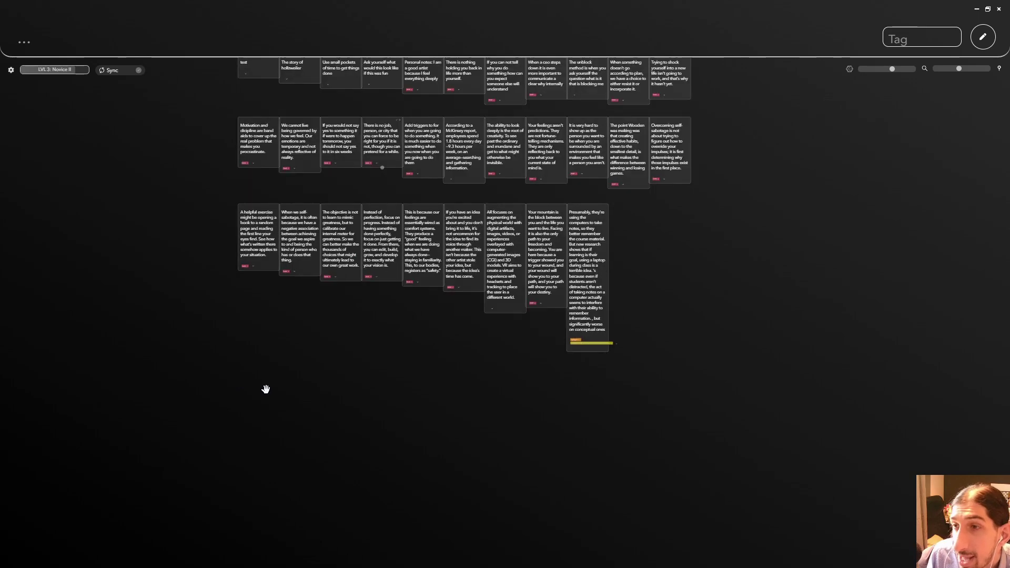
{"action": "scroll", "coordinate": [265, 391], "scroll_direction": "down", "scroll_amount": 1}
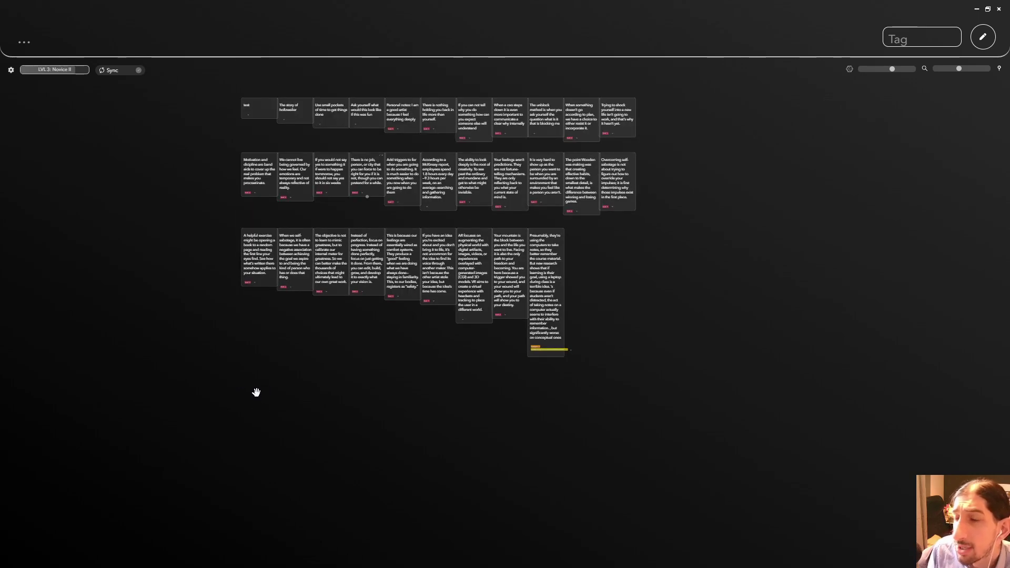